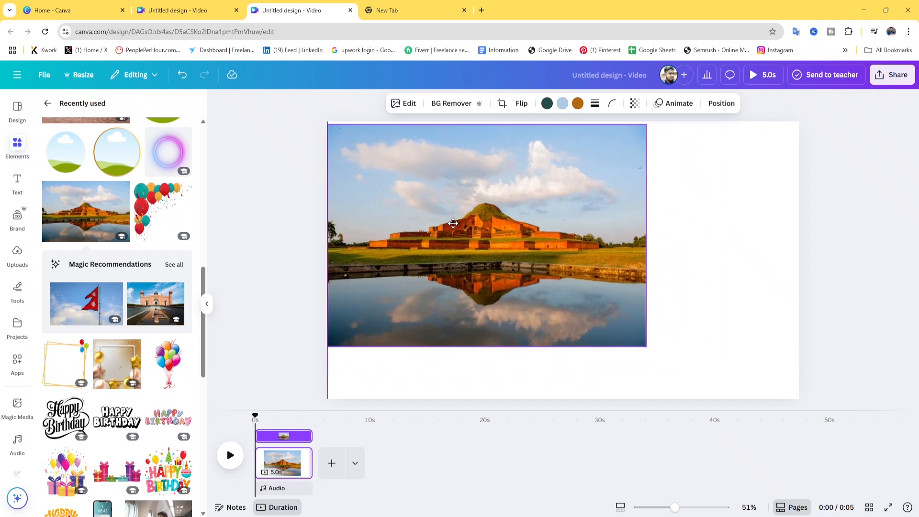
Step: Enlarge the ancient monument photo from its lower corner until it covers the whole page
drag(645, 345, 829, 404)
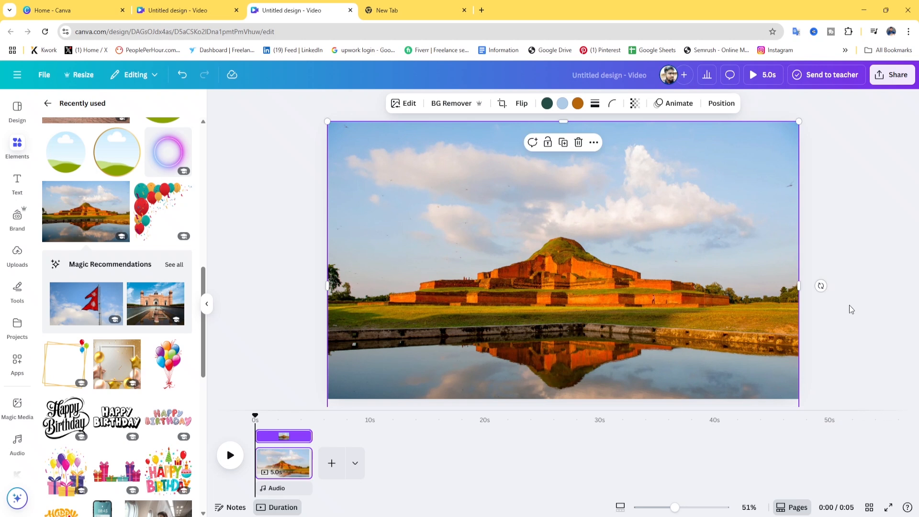
click(726, 298)
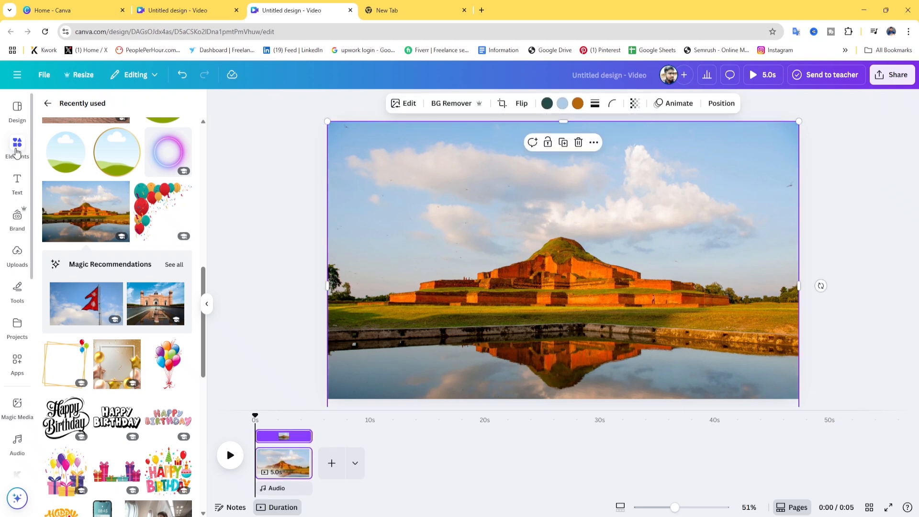
Step: Search the elements for "neon gradient frame" and limit the results to graphics
click(47, 105)
click(92, 109)
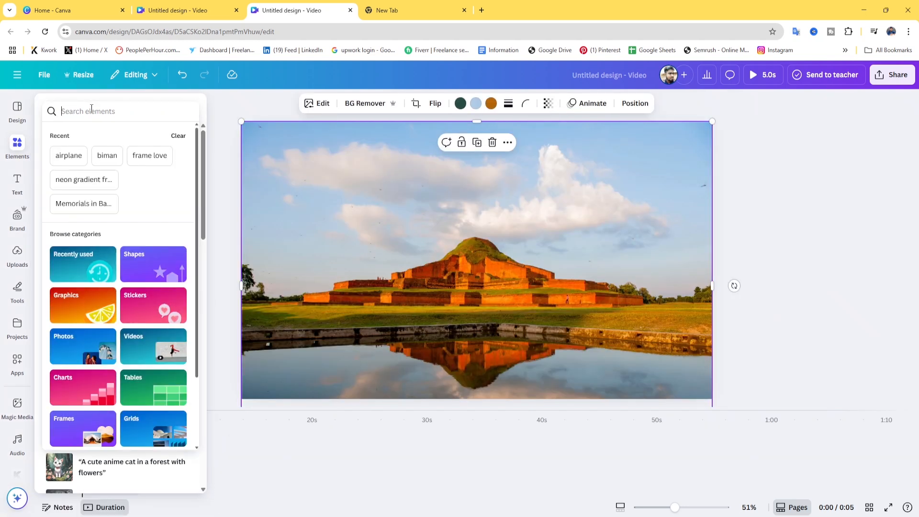
click(100, 181)
click(135, 111)
drag(135, 112, 44, 114)
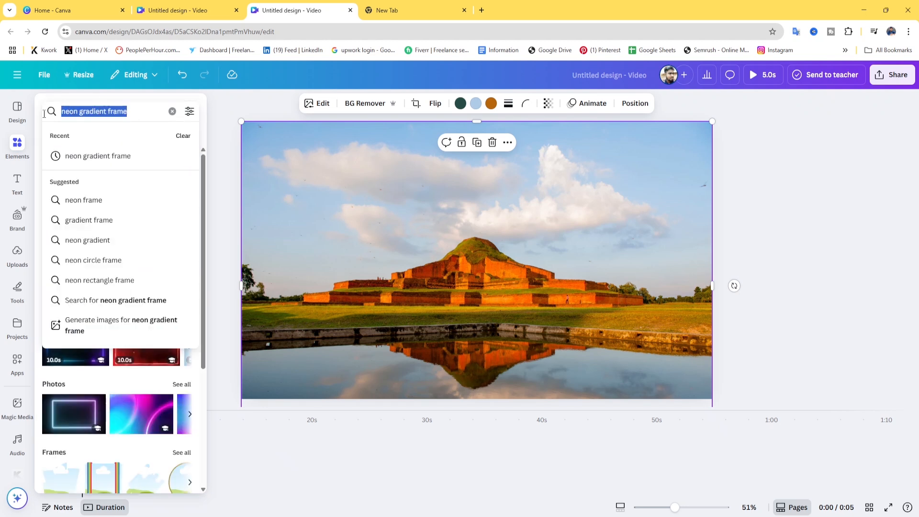
click(133, 116)
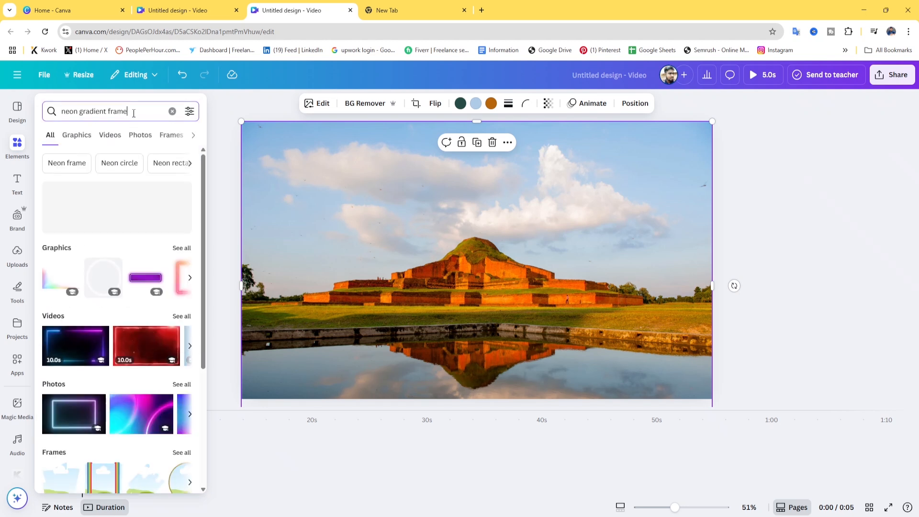
click(77, 136)
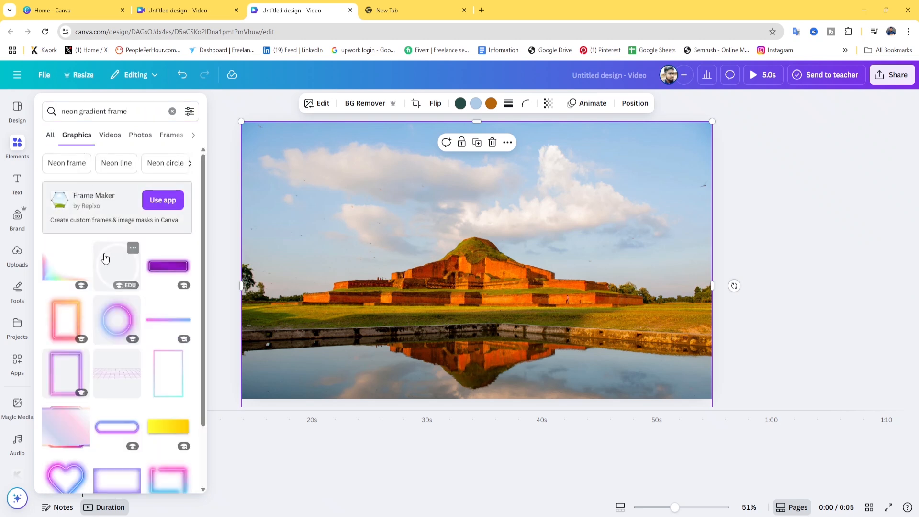
Step: Insert the pink-and-blue circular neon ring over the monument photo, roughly at the page centre
scroll(102, 275, down, 2)
scroll(84, 245, up, 2)
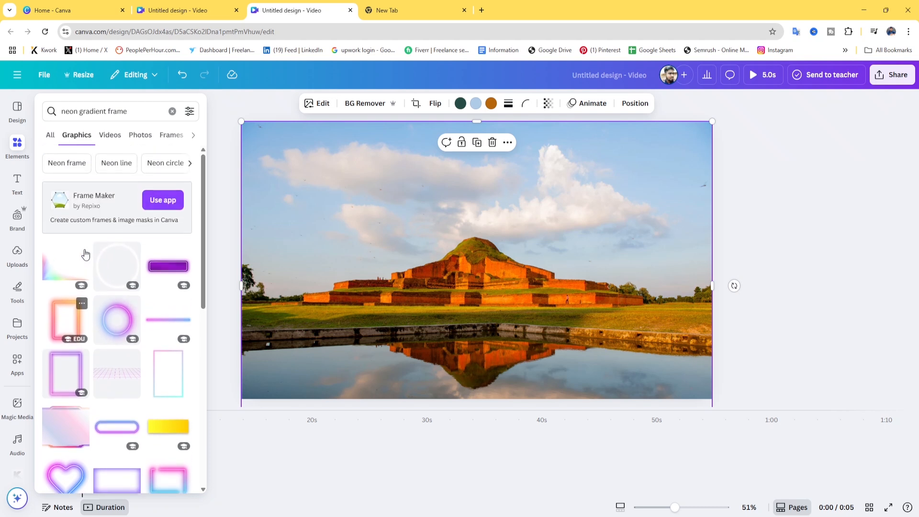
scroll(103, 304, down, 3)
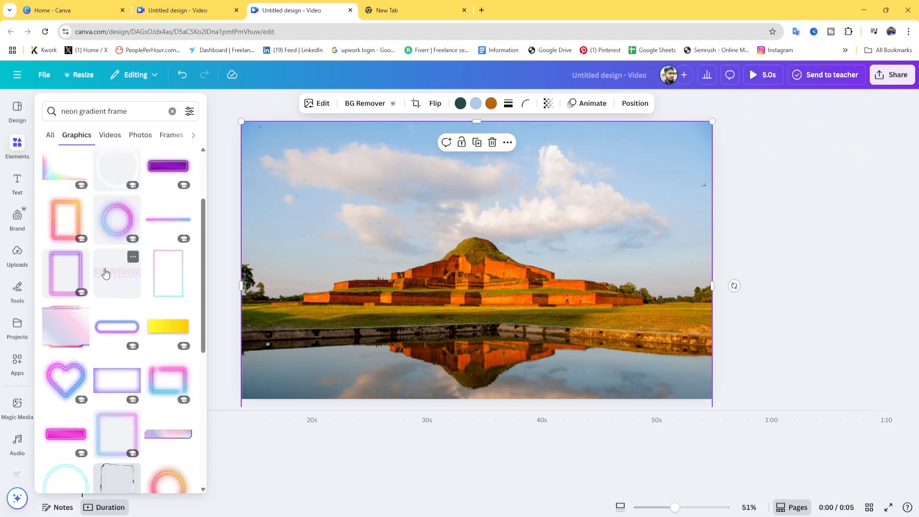
click(120, 226)
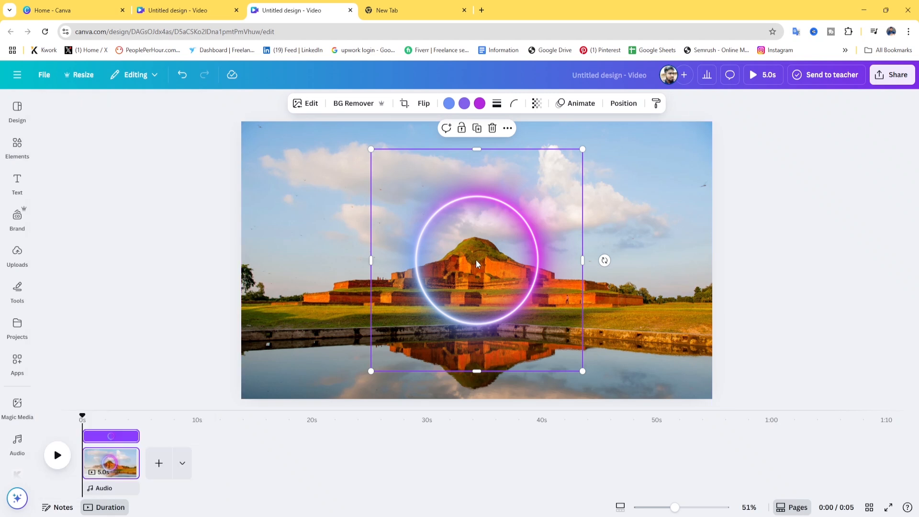
mouse_move(486, 262)
mouse_down()
mouse_move(483, 252)
mouse_move(484, 267)
mouse_move(462, 256)
mouse_move(487, 261)
mouse_up()
click(640, 284)
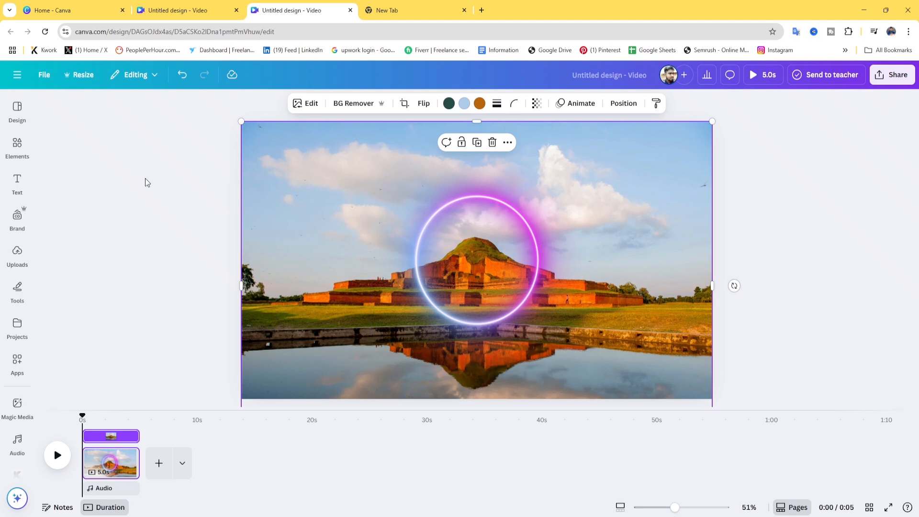
Step: Search the elements for "frame" and limit the results to frames
click(17, 146)
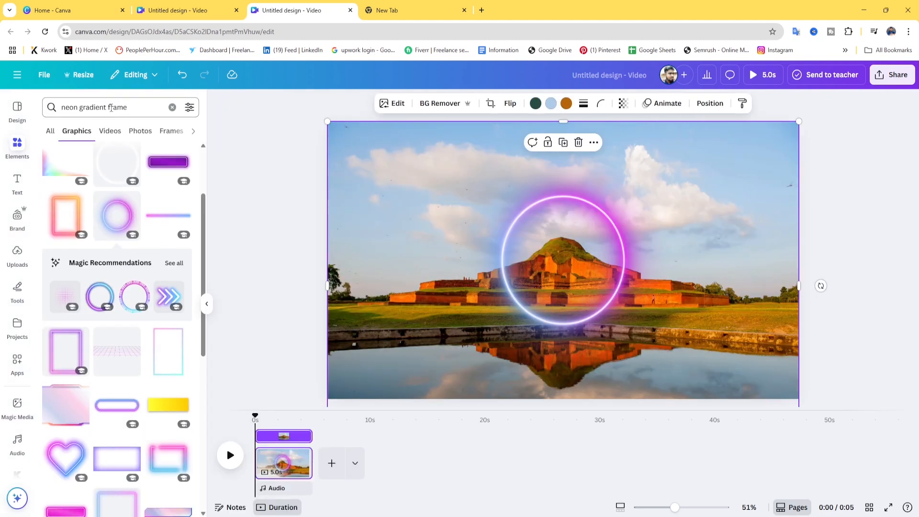
click(109, 108)
key(shift+Home)
key(BackSpace)
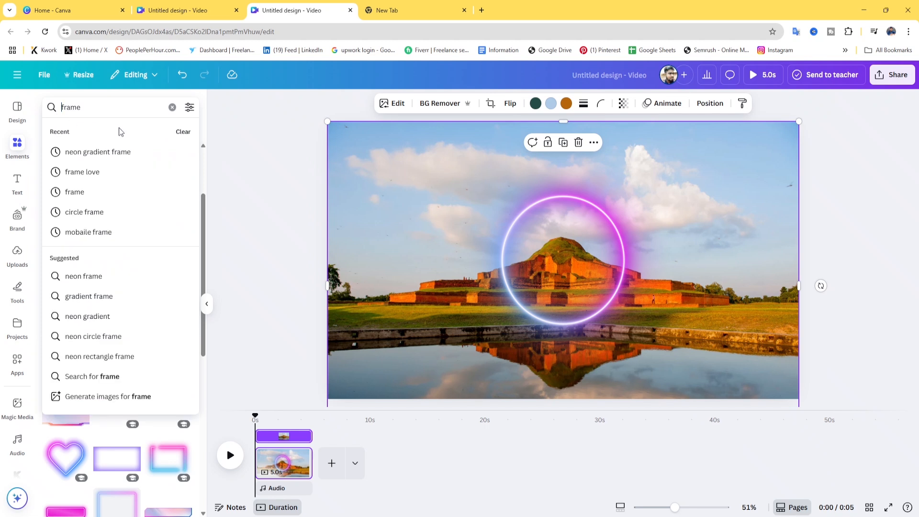
click(112, 109)
key(Return)
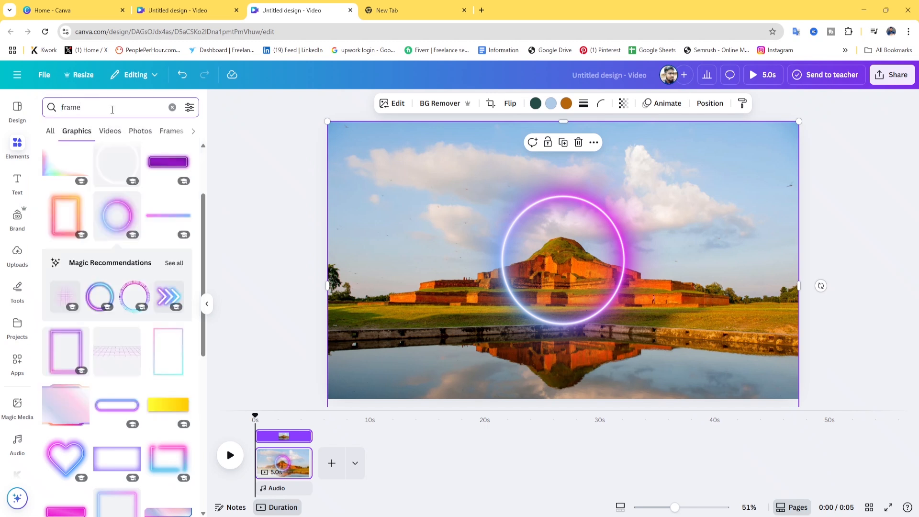
click(173, 132)
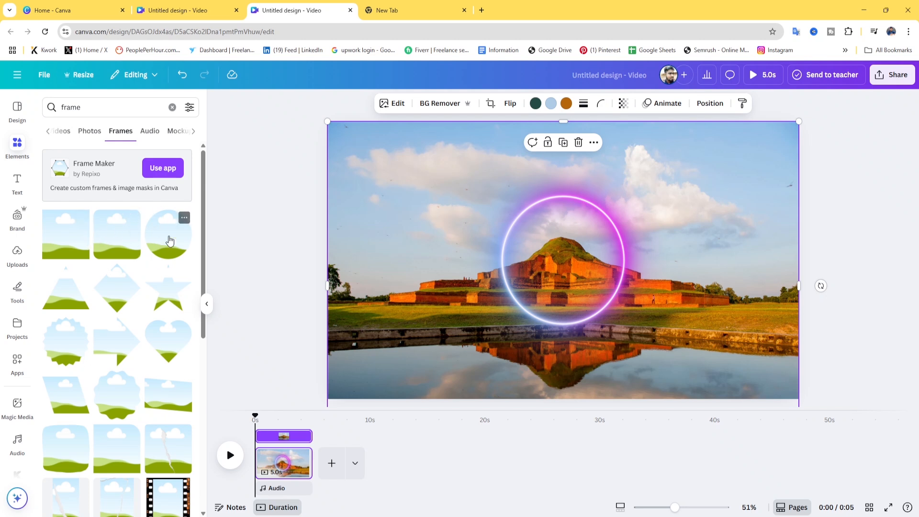
Step: Add the circle frame, then resize and position it to fit exactly inside the neon ring
click(169, 241)
drag(628, 192, 581, 234)
drag(623, 195, 621, 204)
drag(591, 232, 591, 238)
click(713, 216)
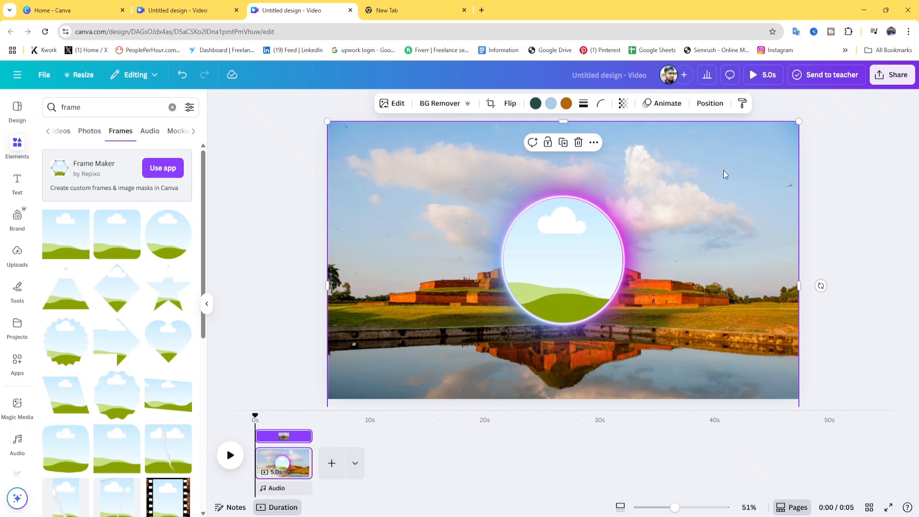
Step: Fill the circle frame with a duplicate of the background photo, after moving the copy beneath the neon ring in the layer order
click(579, 143)
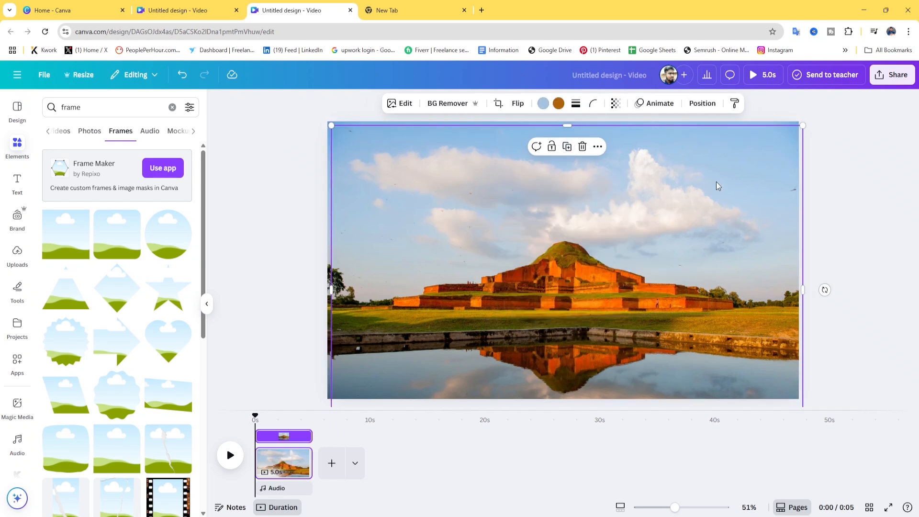
click(699, 104)
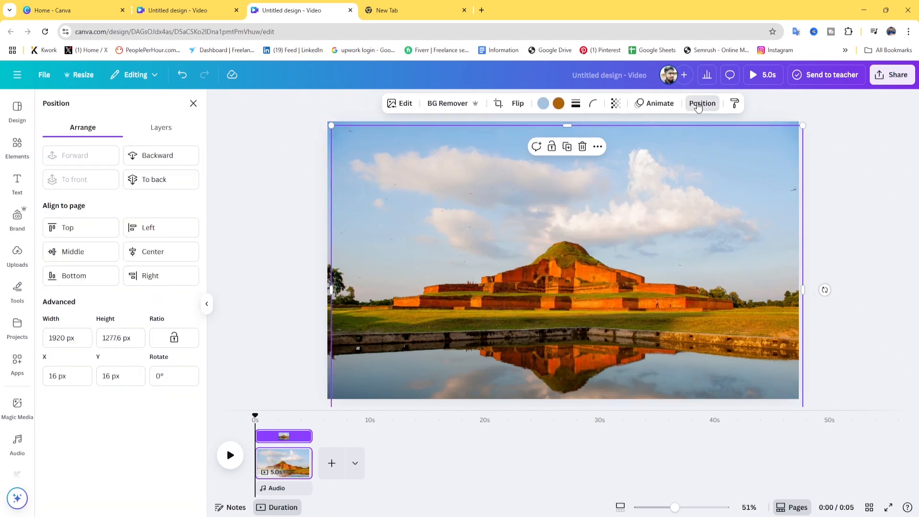
click(164, 132)
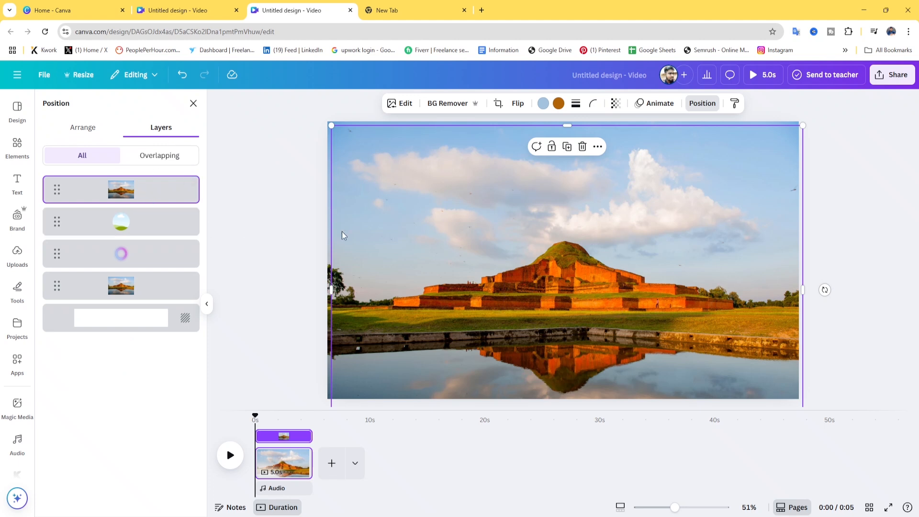
drag(158, 195, 159, 263)
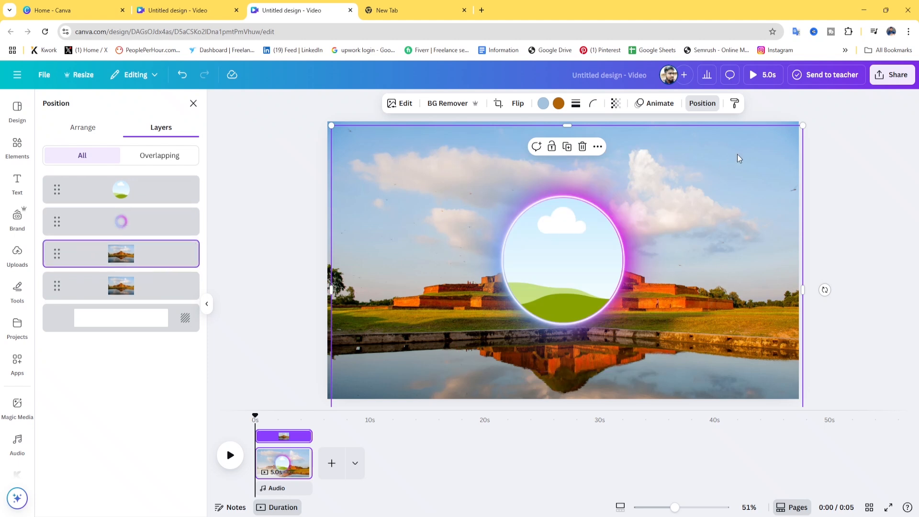
drag(739, 158, 574, 245)
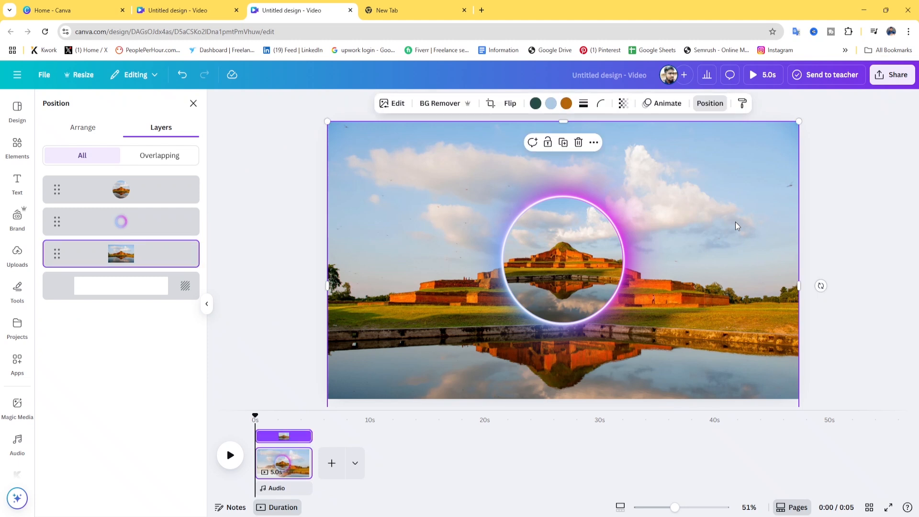
Step: Darken the full-page background photo by setting its brightness to -80
click(696, 212)
click(394, 104)
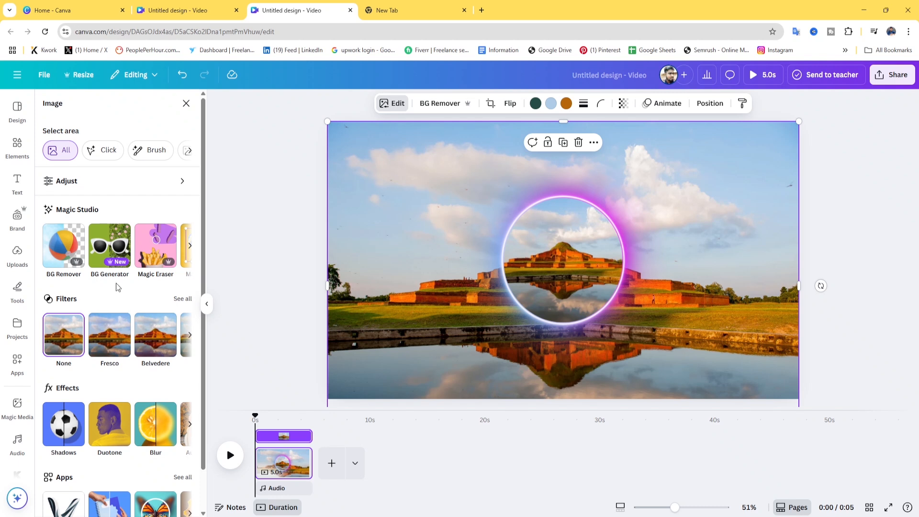
click(154, 186)
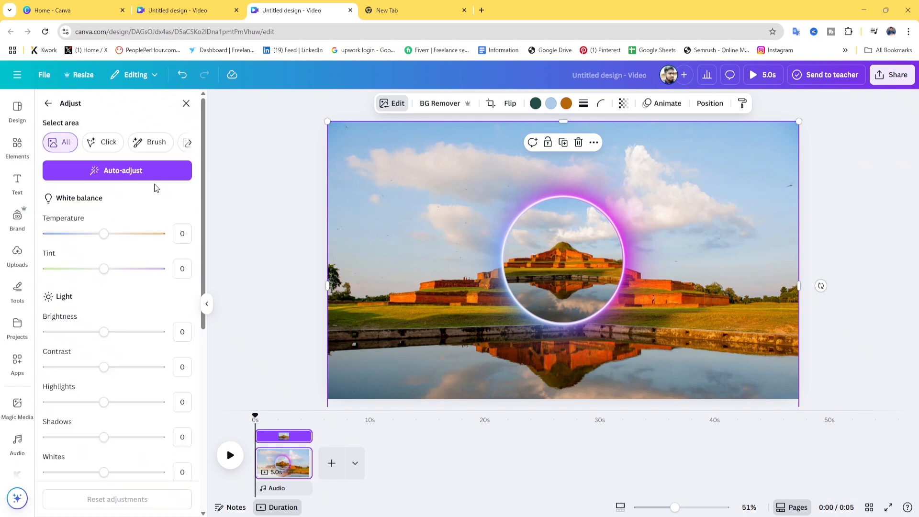
scroll(93, 296, down, 1)
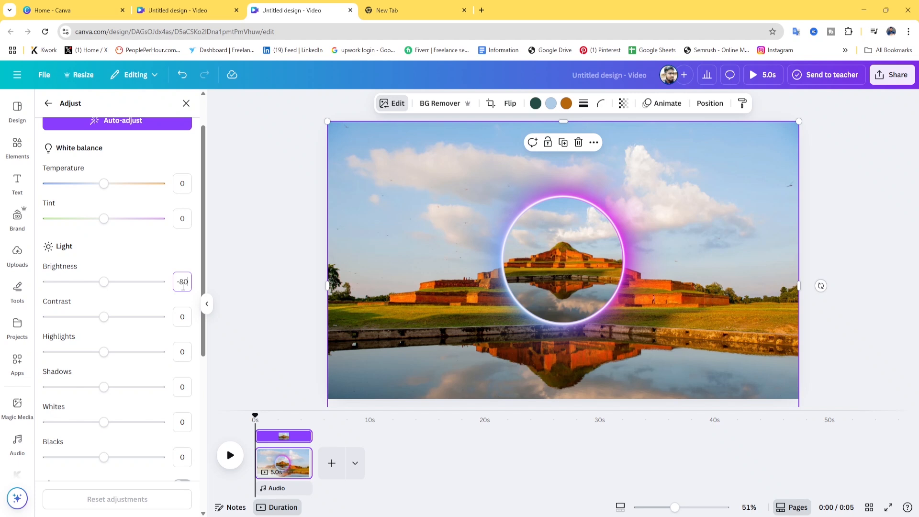
key(Return)
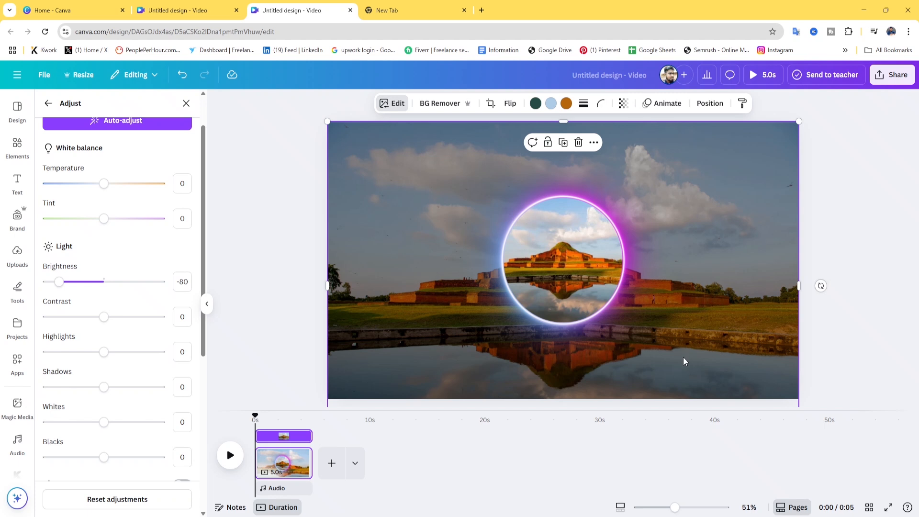
Step: Group the photo-filled circle frame with the neon ring, keeping the group centred over the background
click(707, 104)
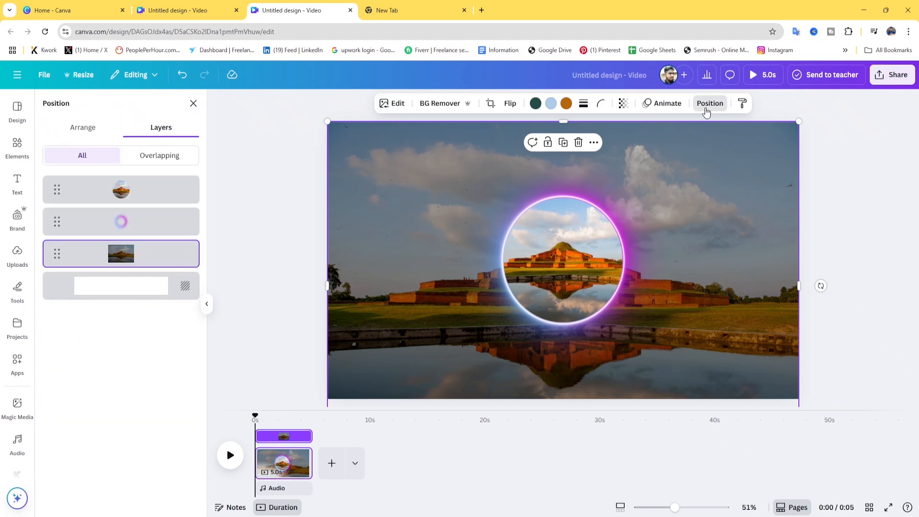
click(142, 229)
click(160, 199)
click(158, 223)
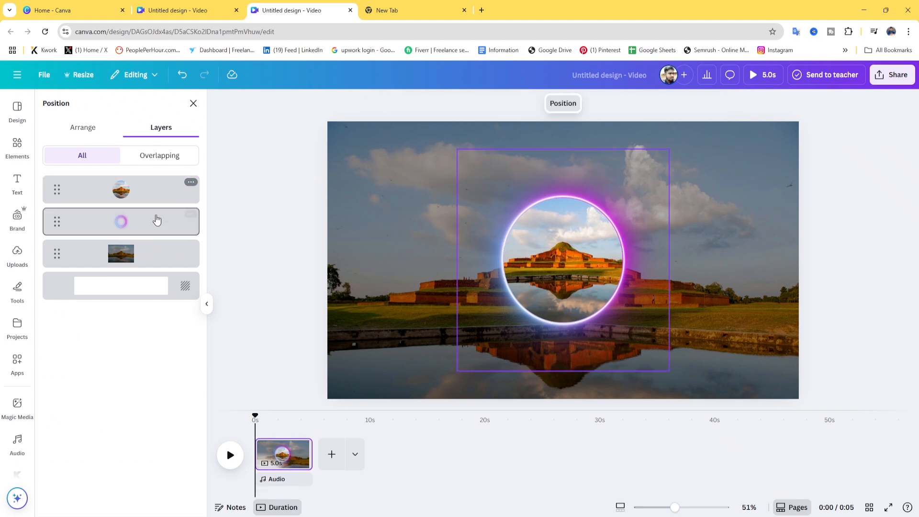
shift+click(148, 188)
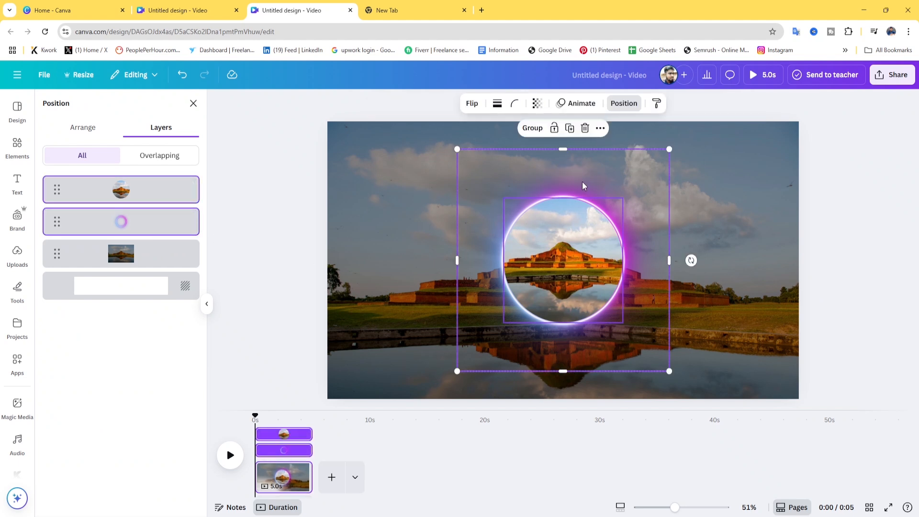
click(533, 129)
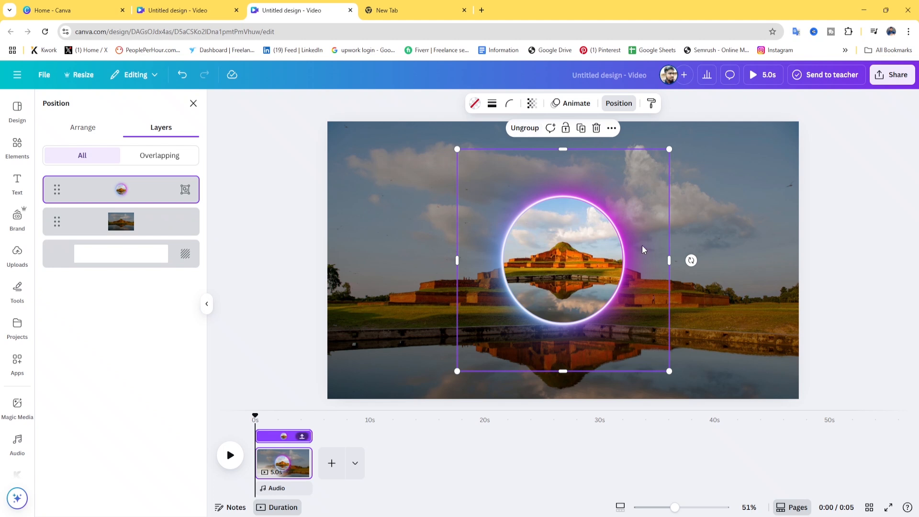
mouse_move(637, 245)
mouse_down()
mouse_move(476, 181)
mouse_move(611, 246)
mouse_move(718, 217)
mouse_move(802, 175)
mouse_move(800, 222)
mouse_move(823, 298)
mouse_move(685, 191)
mouse_move(640, 265)
mouse_move(584, 252)
mouse_move(650, 261)
mouse_move(646, 221)
mouse_move(645, 246)
mouse_up()
click(739, 308)
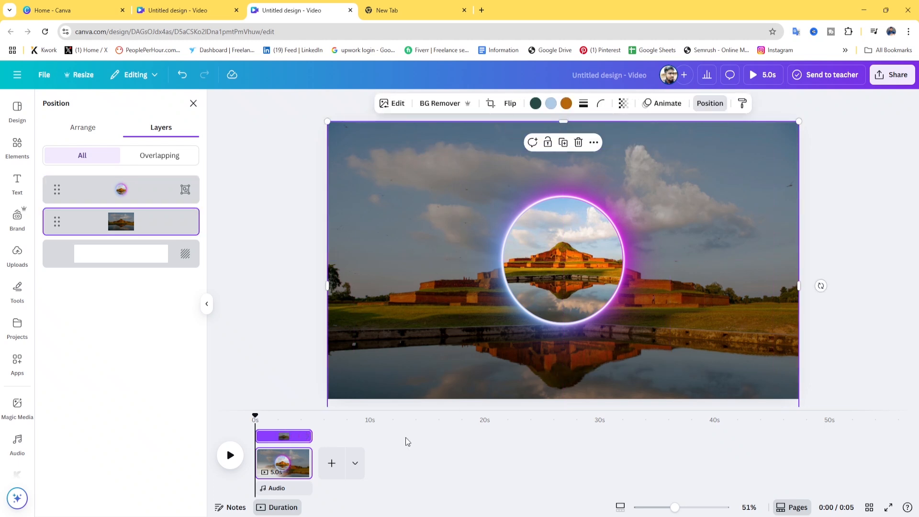
Step: Add a second page and fill it with the pink domed fort photo from the recently used elements
click(332, 463)
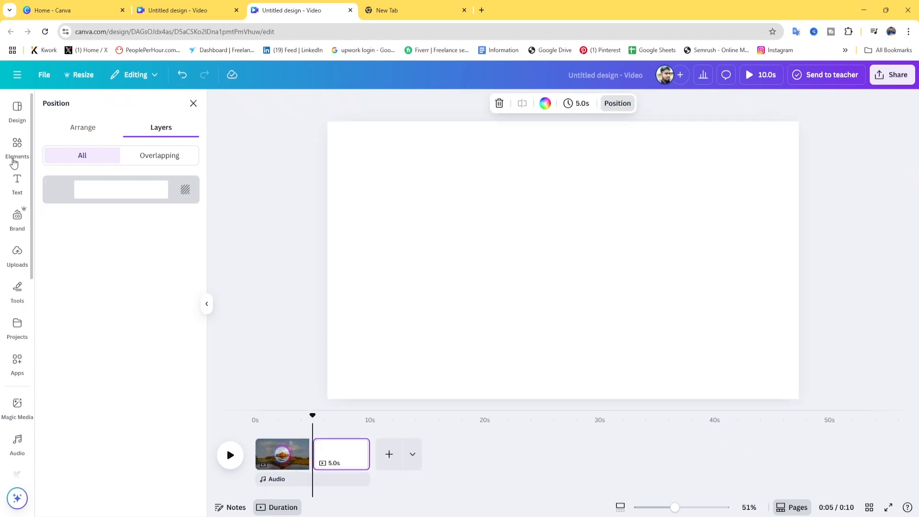
click(13, 145)
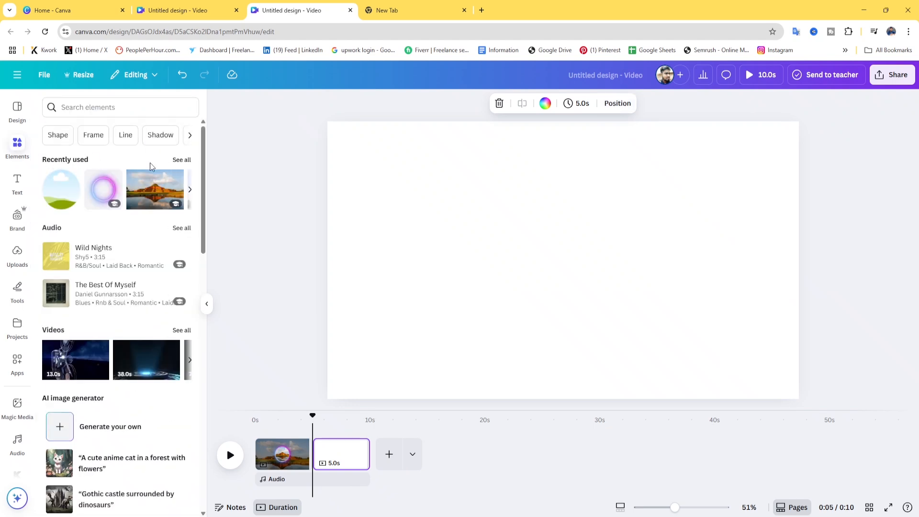
click(181, 161)
scroll(140, 287, down, 10)
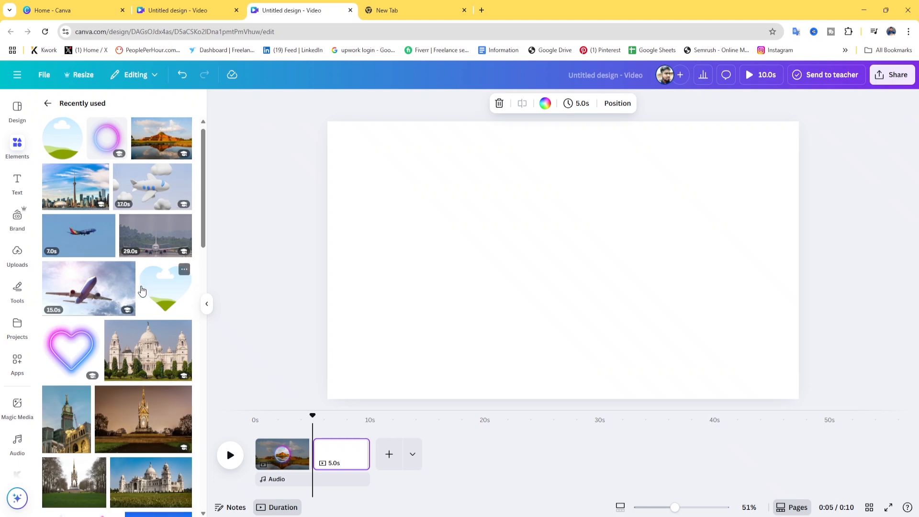
scroll(143, 315, up, 5)
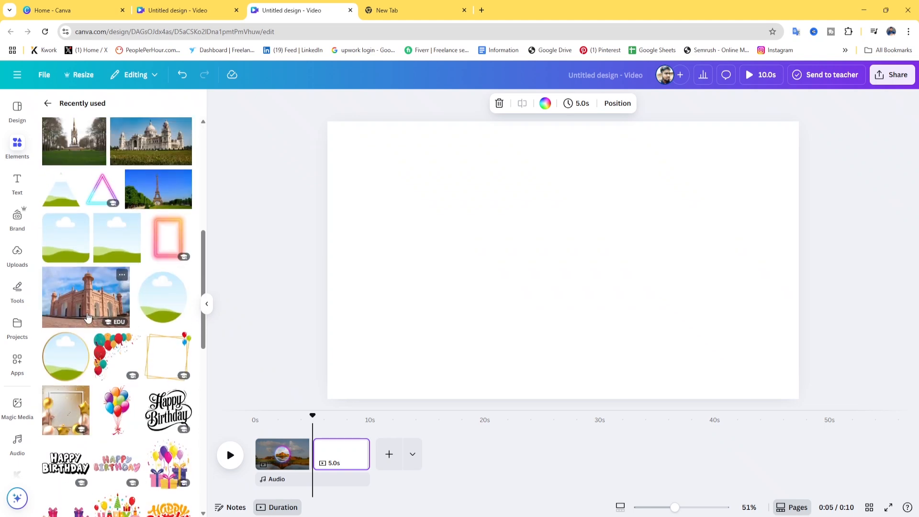
click(87, 317)
drag(537, 301, 463, 274)
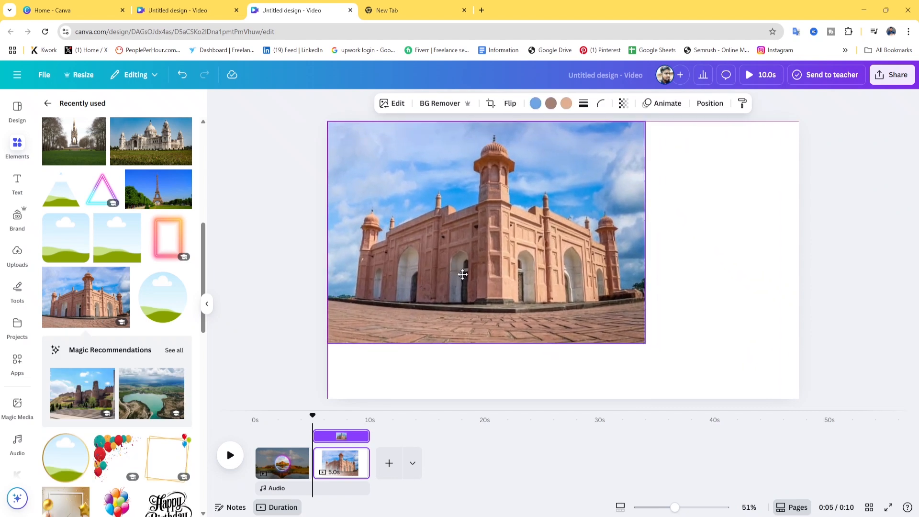
drag(646, 343, 816, 433)
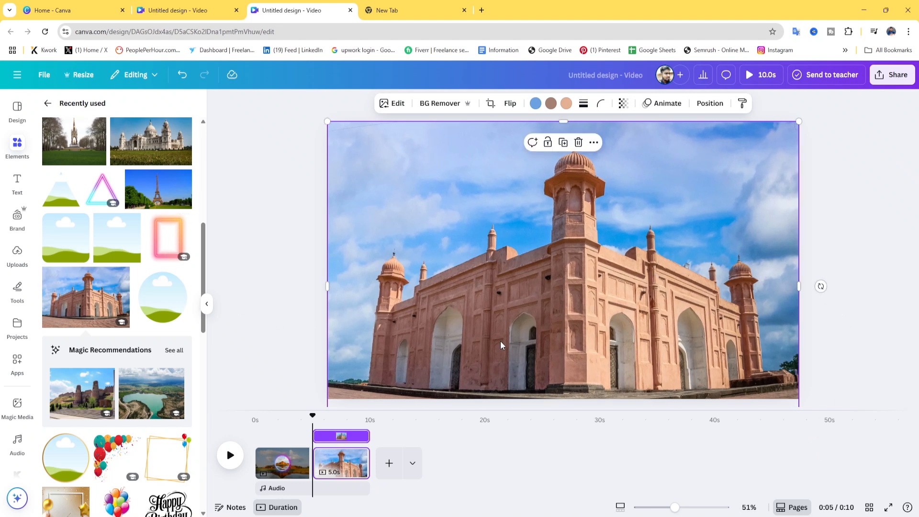
Step: Add the orange-pink rectangular neon frame from a graphics search for "neon gradient frame" to the fort page and rotate it 90° to landscape
scroll(166, 235, up, 3)
click(47, 103)
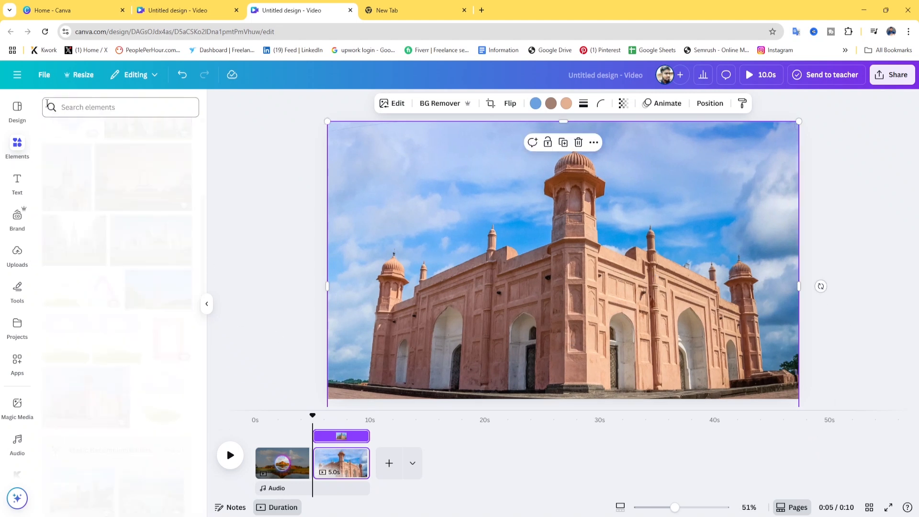
click(91, 112)
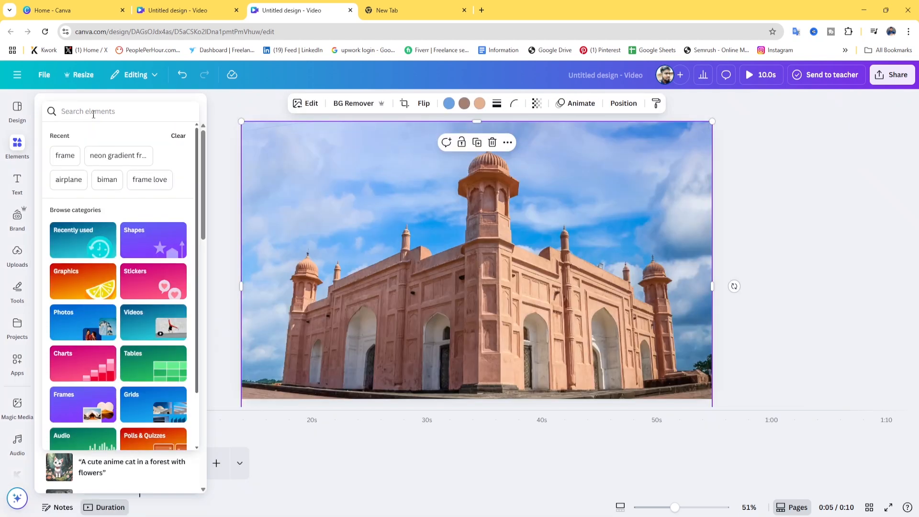
click(119, 162)
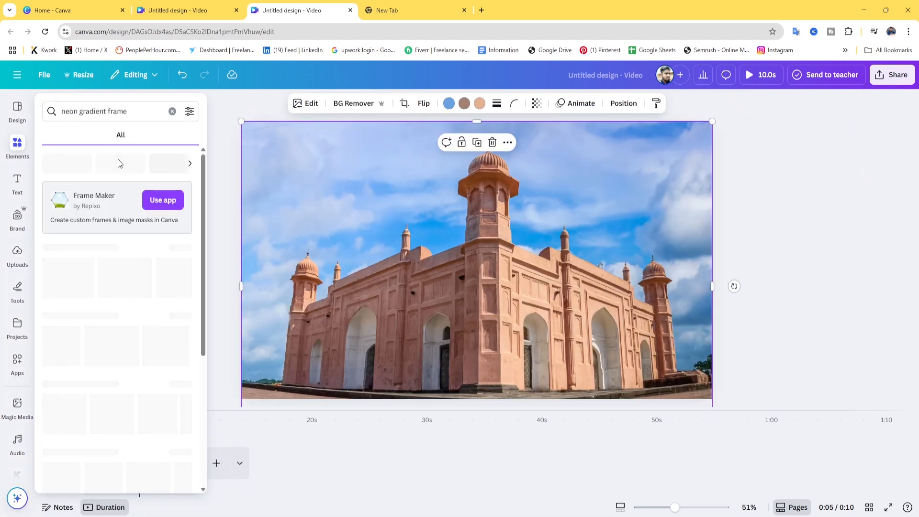
click(86, 140)
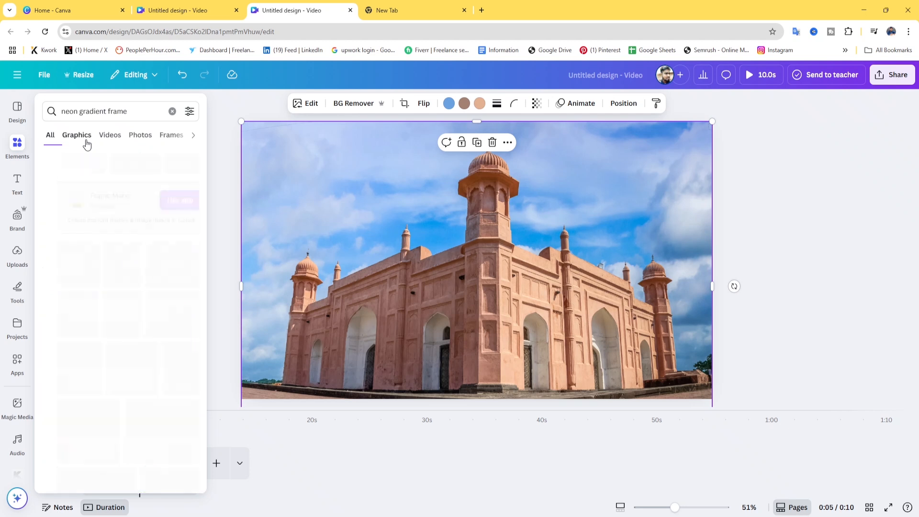
scroll(77, 313, down, 4)
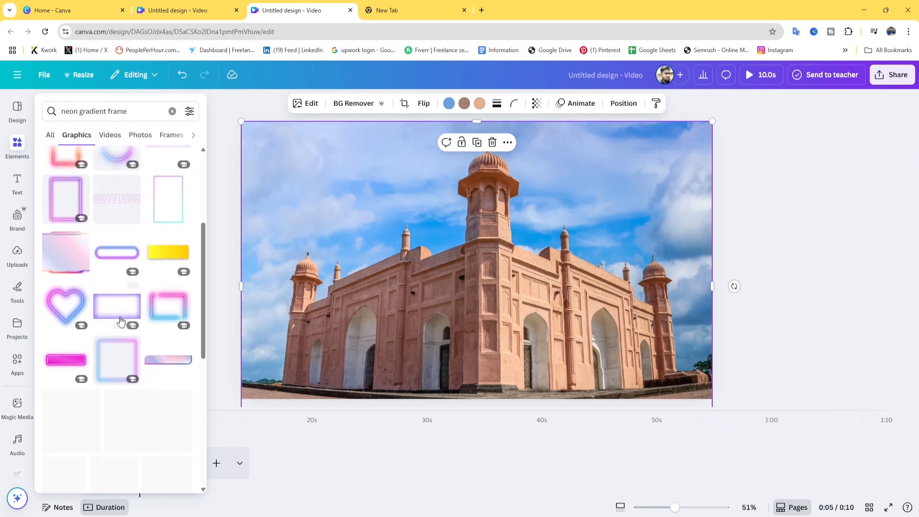
scroll(72, 306, up, 3)
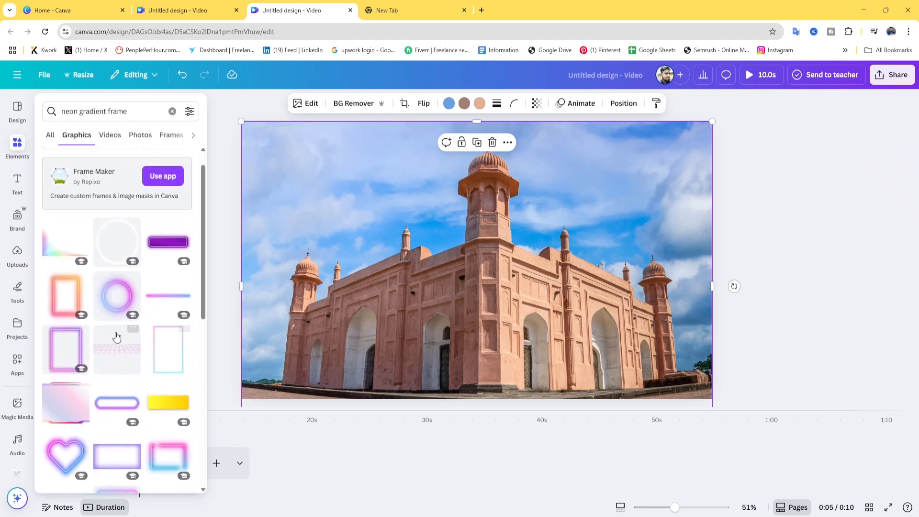
click(63, 303)
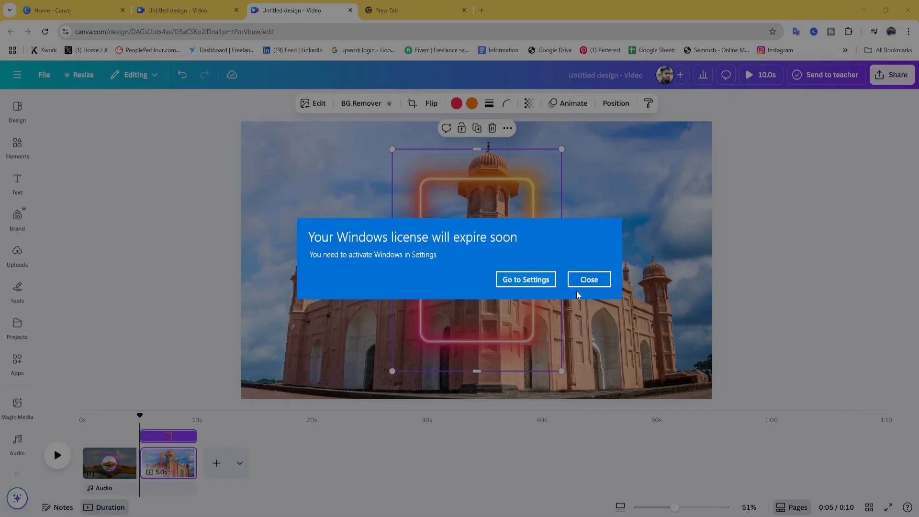
click(581, 283)
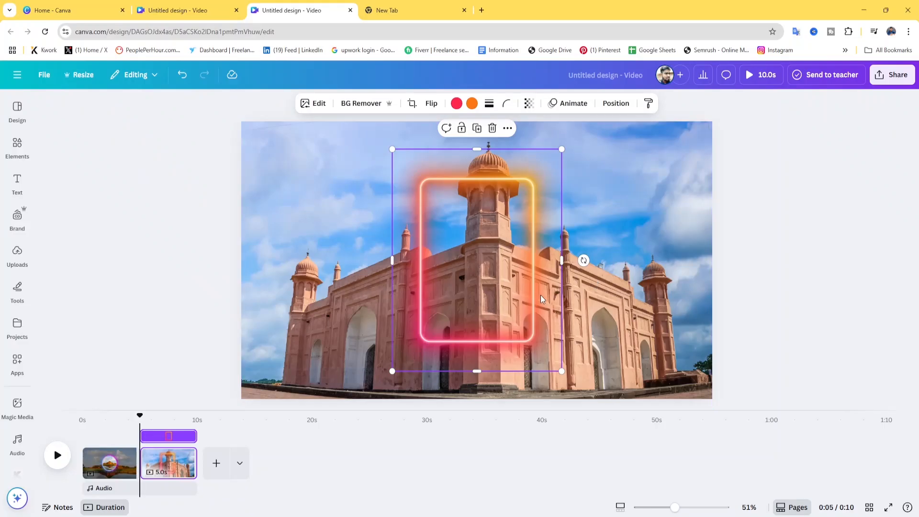
drag(584, 260, 477, 365)
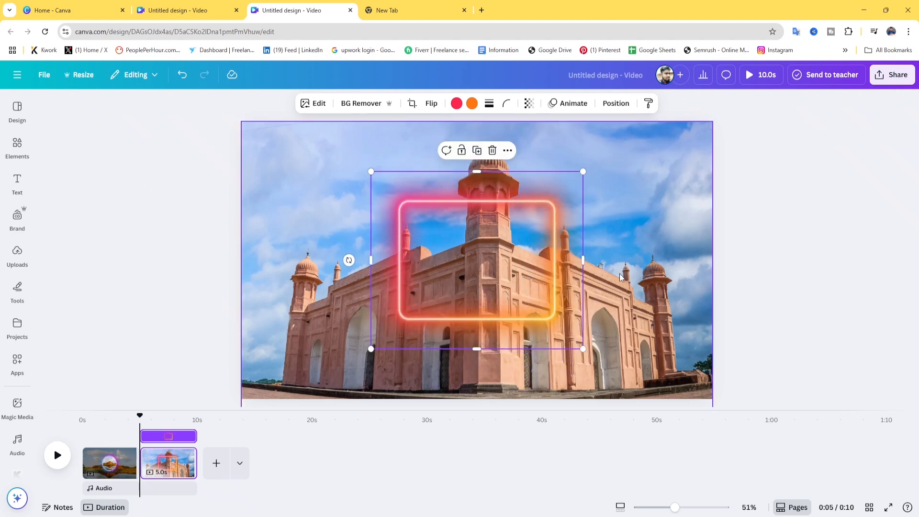
Step: Duplicate the full-page fort photo and move the copy beneath the neon frame in the layer order
click(646, 267)
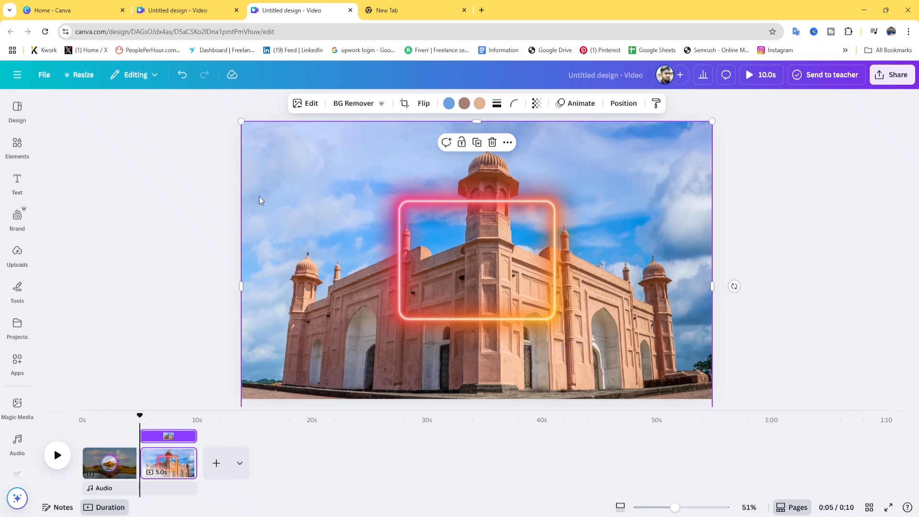
click(19, 148)
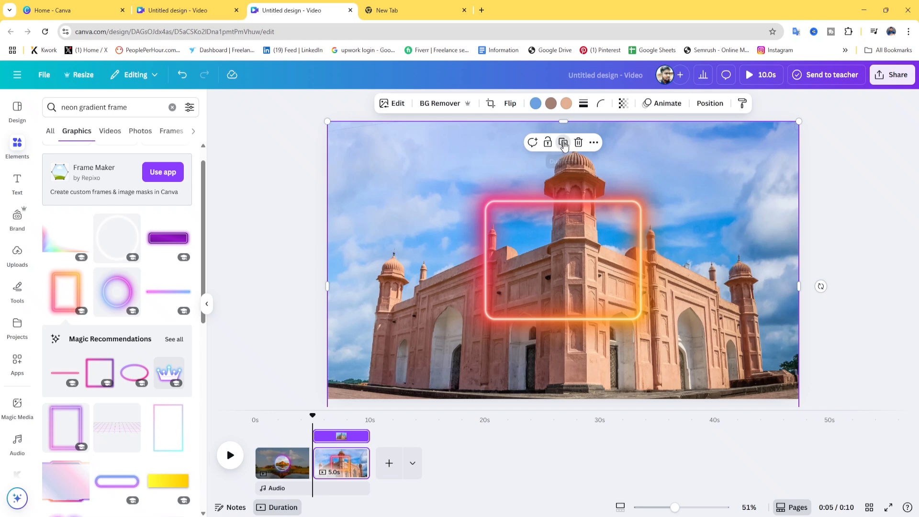
click(578, 143)
mouse_move(610, 201)
mouse_down()
mouse_move(608, 282)
mouse_move(607, 198)
mouse_up()
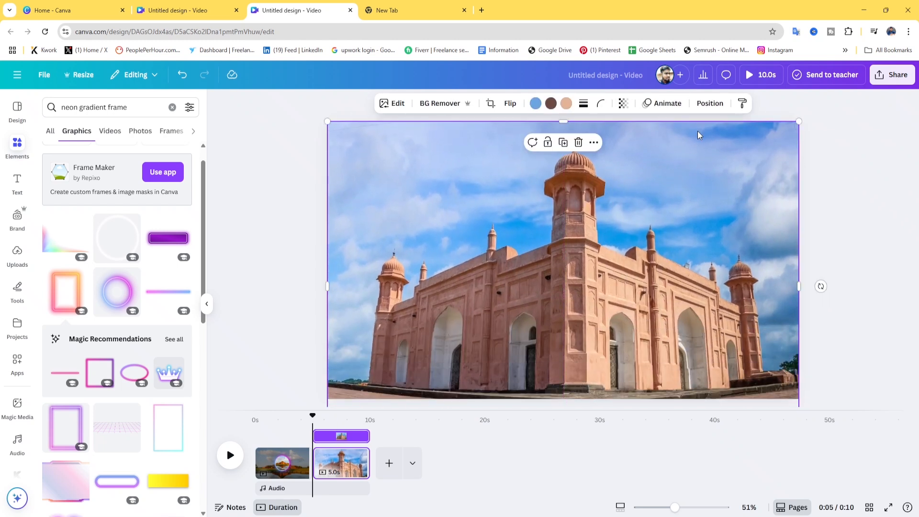
click(711, 104)
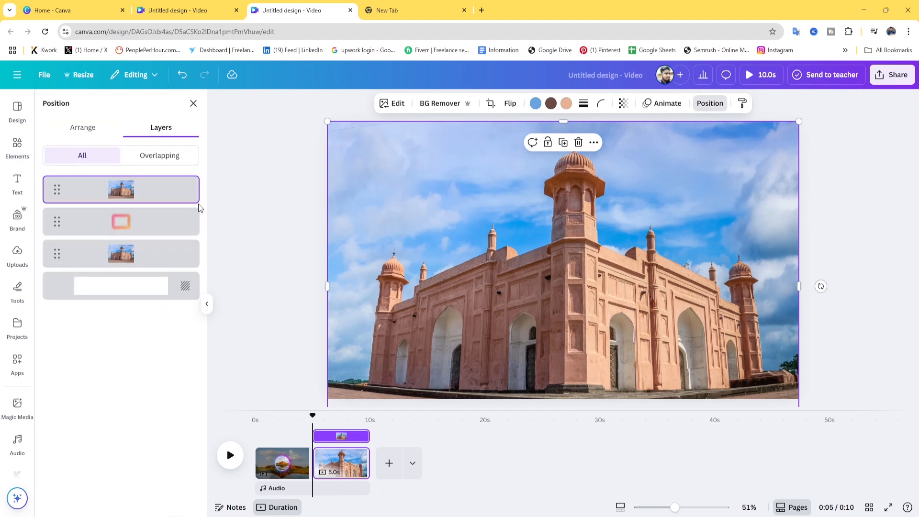
drag(168, 191, 166, 229)
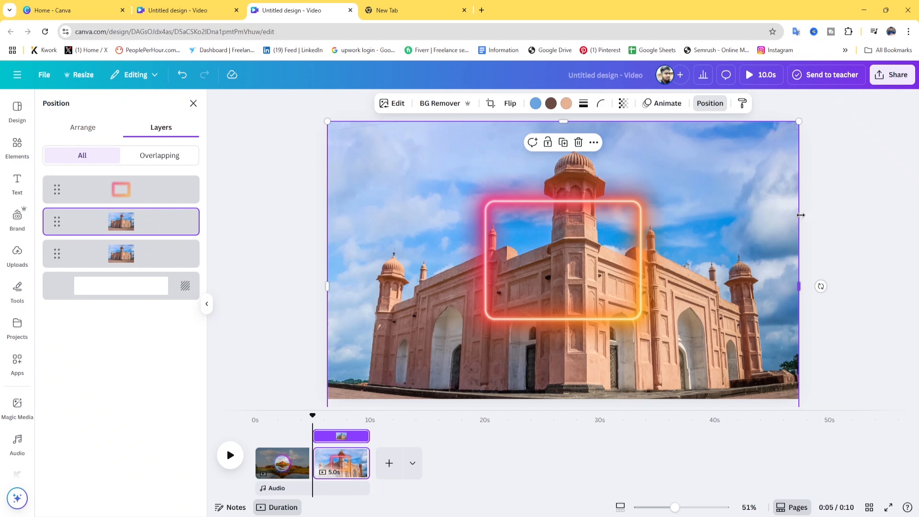
Step: Shrink the duplicated fort photo to fit centred inside the neon frame and set its corner rounding to 45
drag(799, 124, 569, 367)
drag(477, 368, 613, 255)
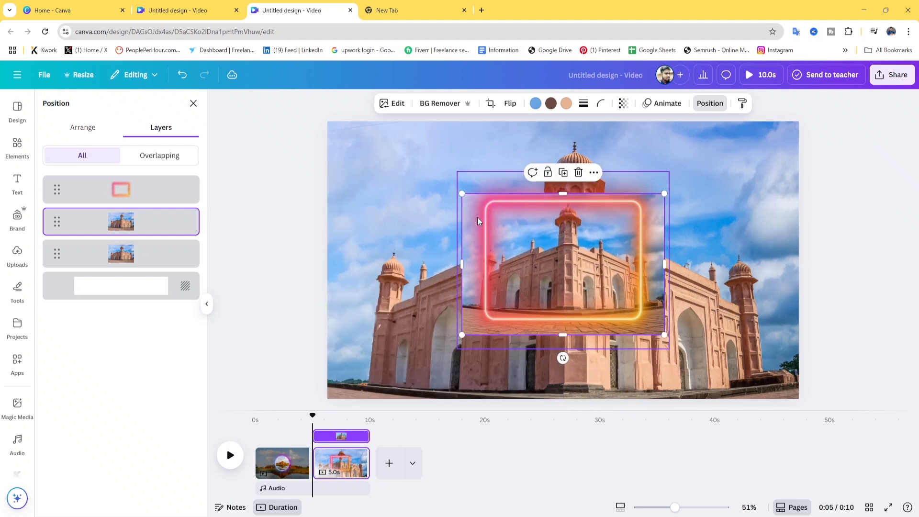
drag(462, 194, 489, 208)
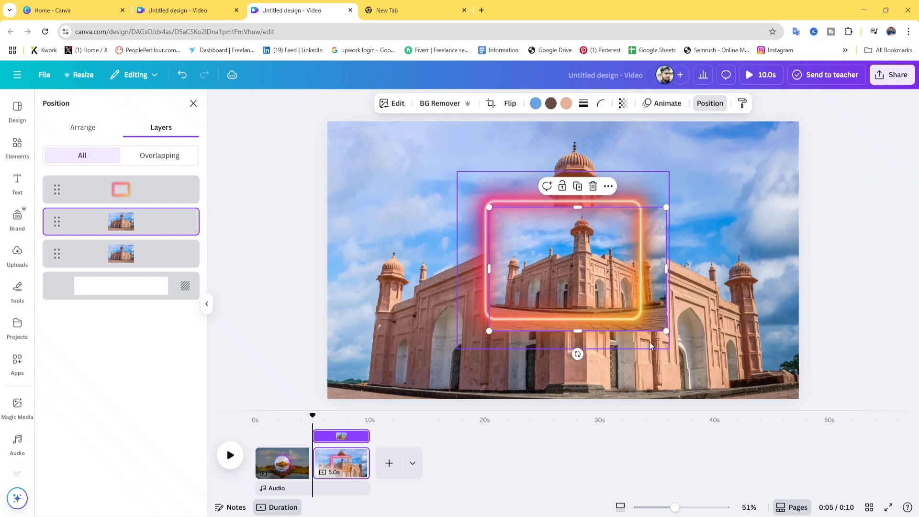
drag(666, 331, 616, 295)
drag(583, 207, 583, 204)
drag(597, 254, 597, 255)
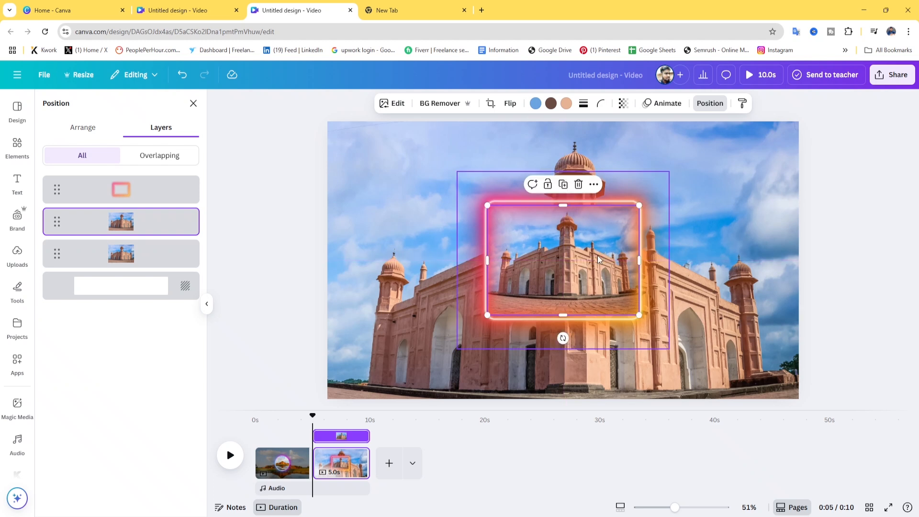
click(602, 106)
drag(552, 150, 585, 157)
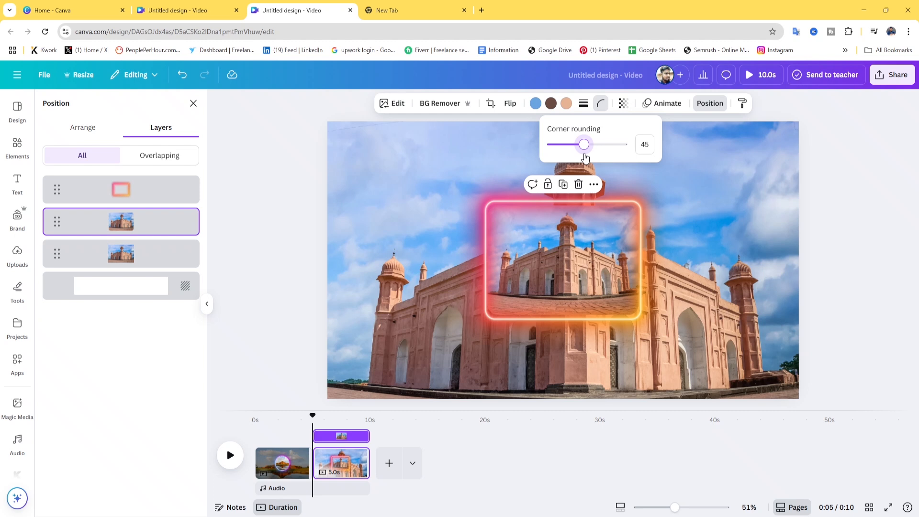
click(584, 238)
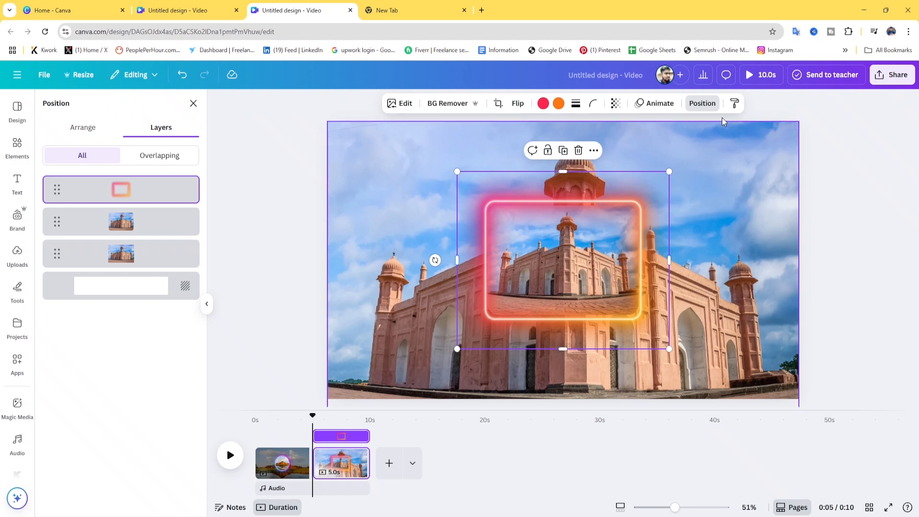
click(709, 104)
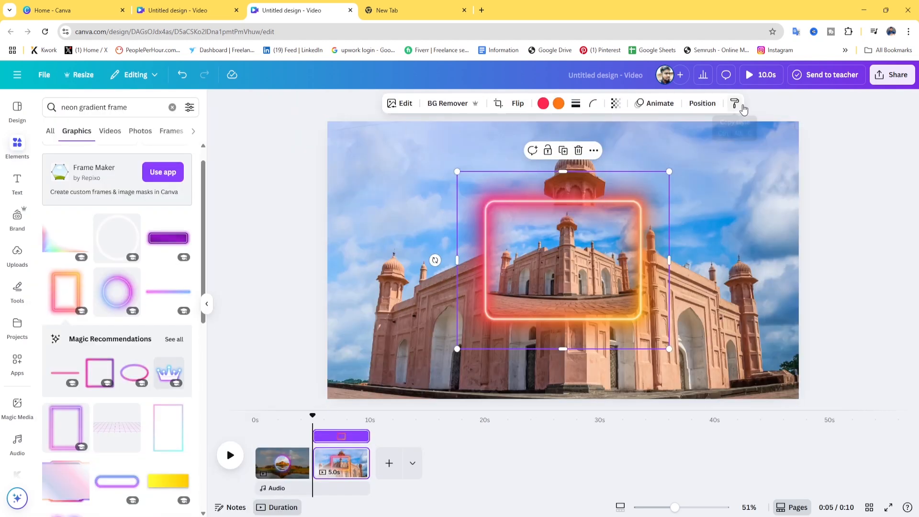
click(709, 106)
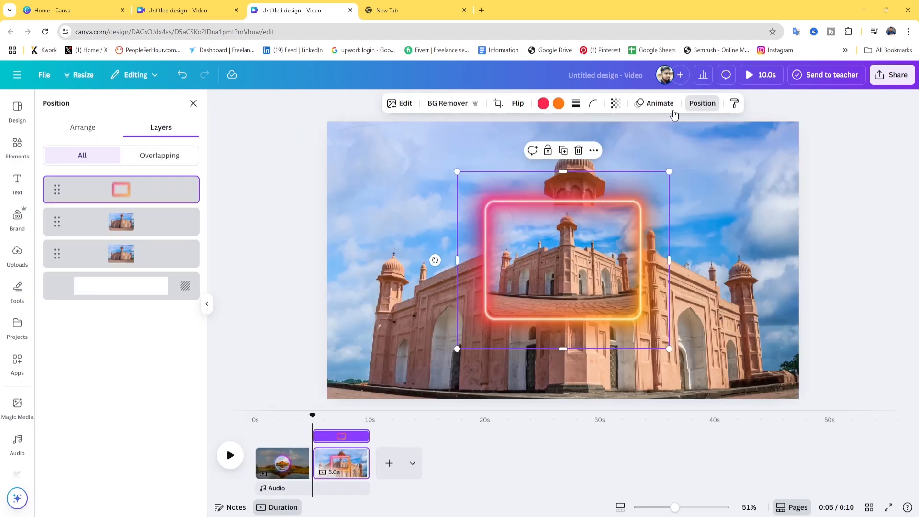
click(82, 129)
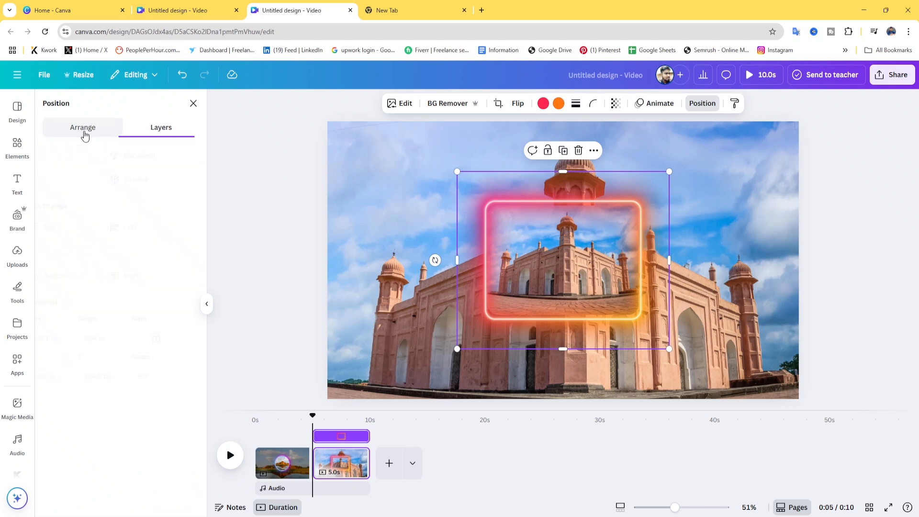
click(163, 137)
click(102, 129)
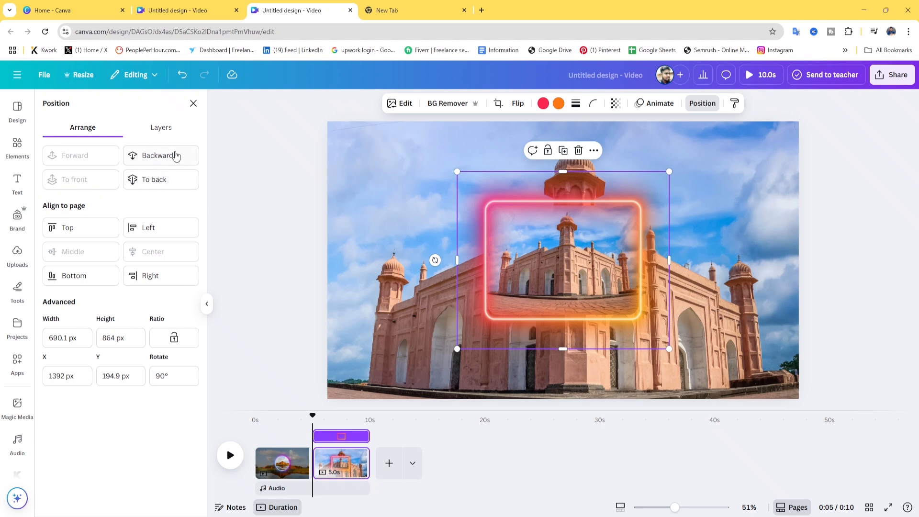
click(172, 130)
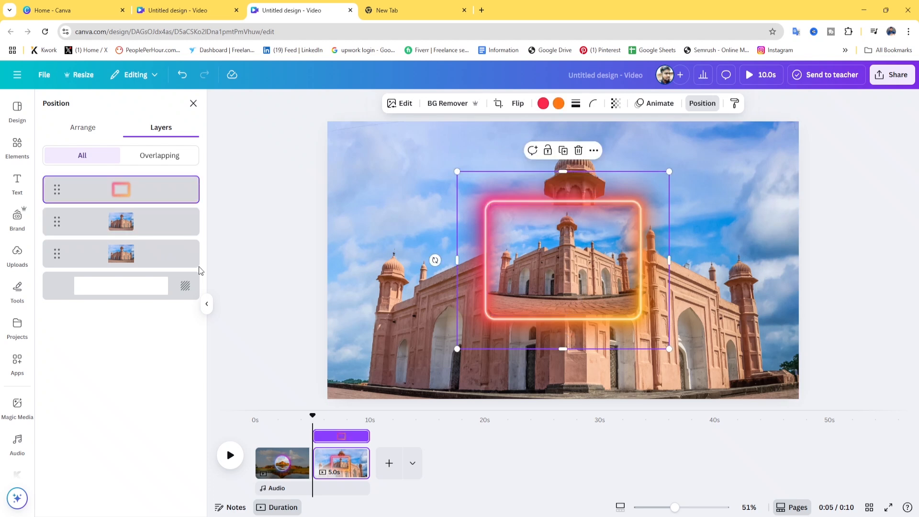
Step: Enlarge the small fort photo slightly to meet the neon frame's edges, recentre it, and set its corner rounding to 70
click(172, 222)
drag(639, 315, 646, 321)
drag(612, 294, 611, 293)
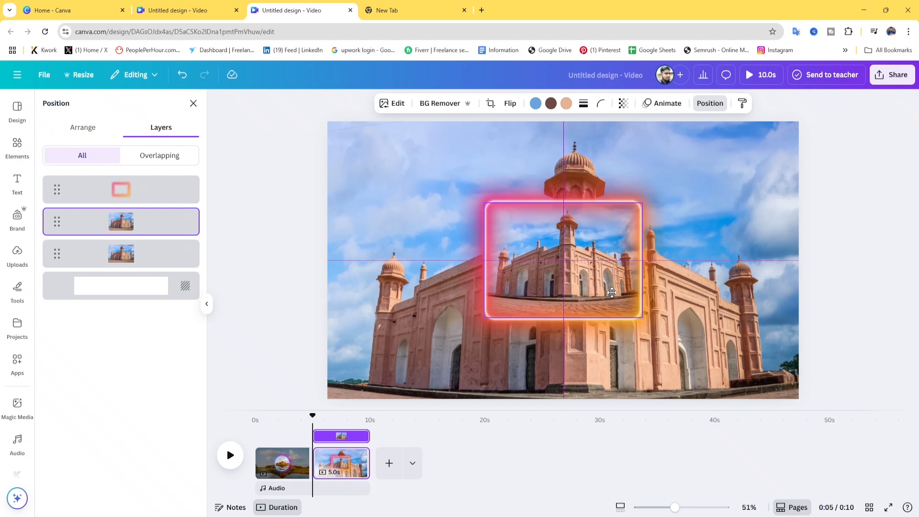
drag(612, 292, 612, 292)
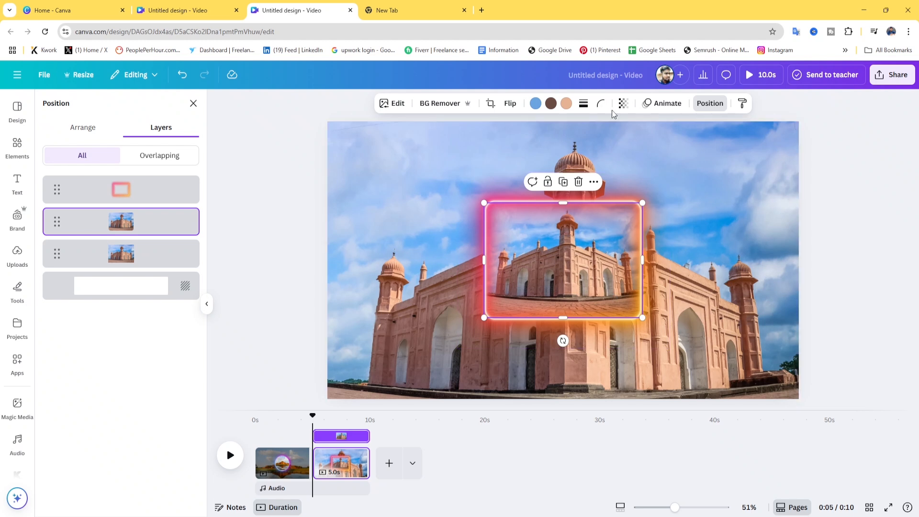
click(601, 103)
drag(578, 147, 604, 154)
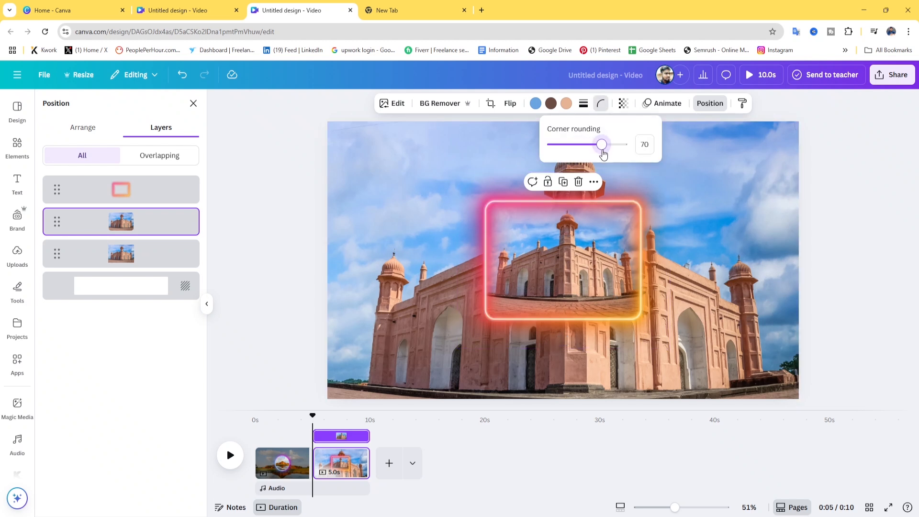
Step: Darken the full-page fort photo behind the neon frame by setting its brightness to -80
click(728, 201)
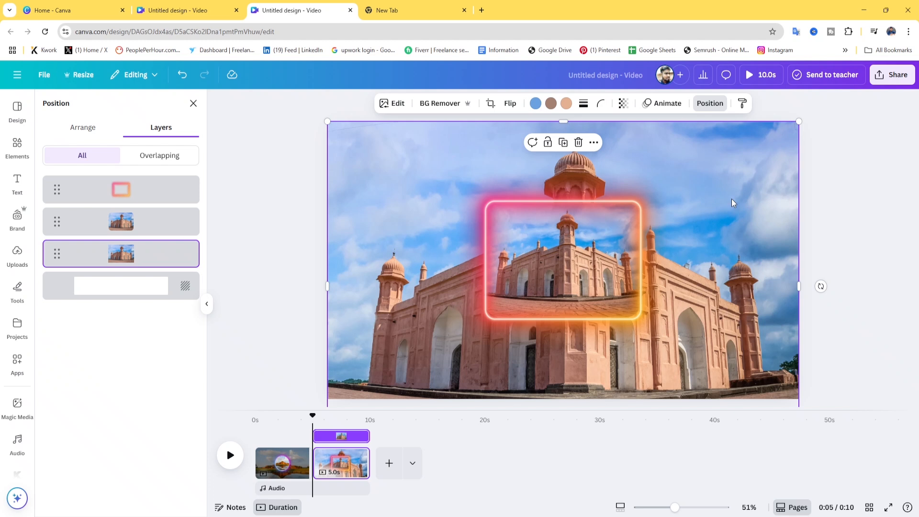
click(390, 105)
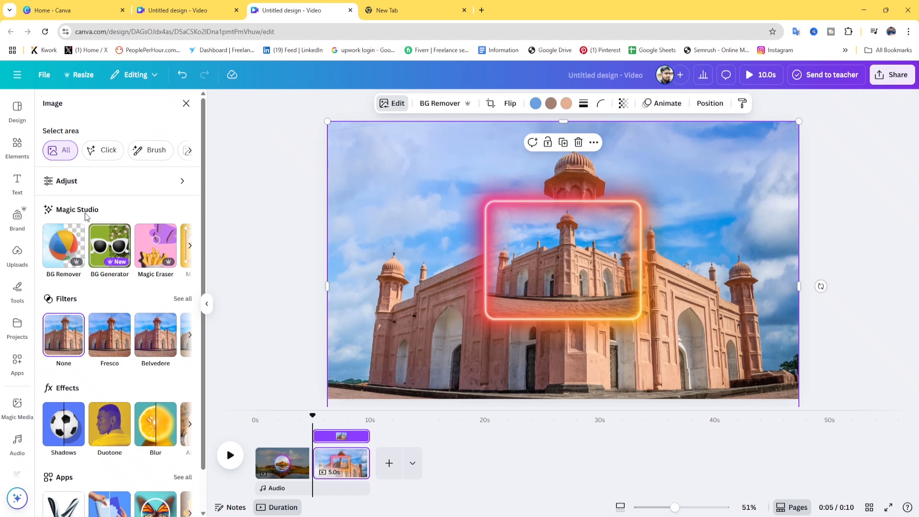
click(179, 183)
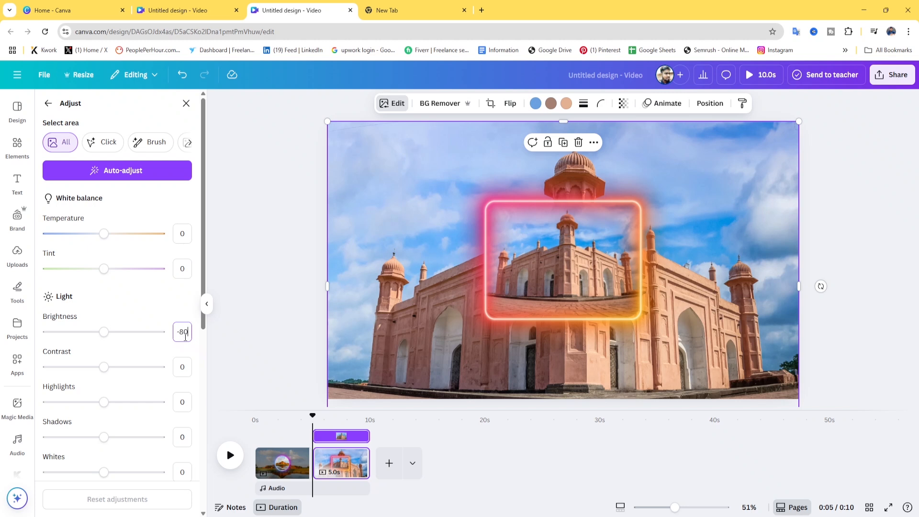
key(Return)
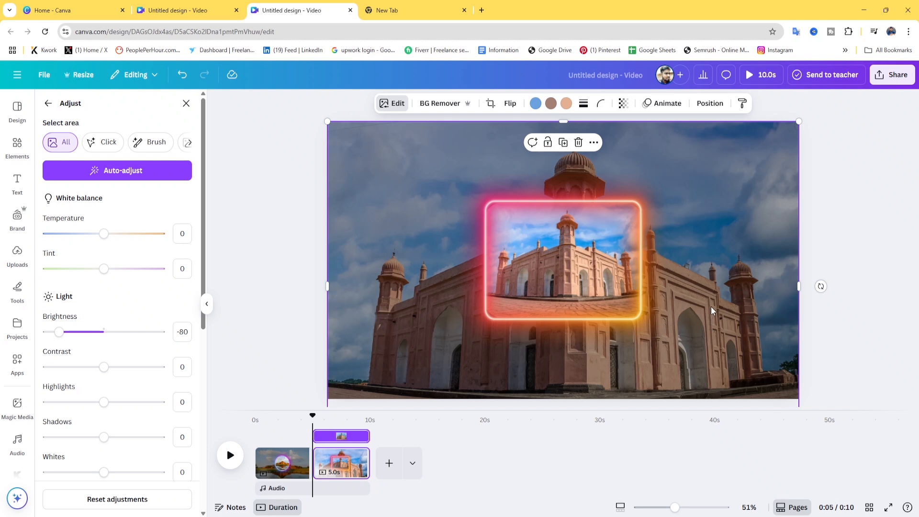
Step: Set the download options to PNG for page 2 only, and close them without downloading
click(892, 76)
click(741, 281)
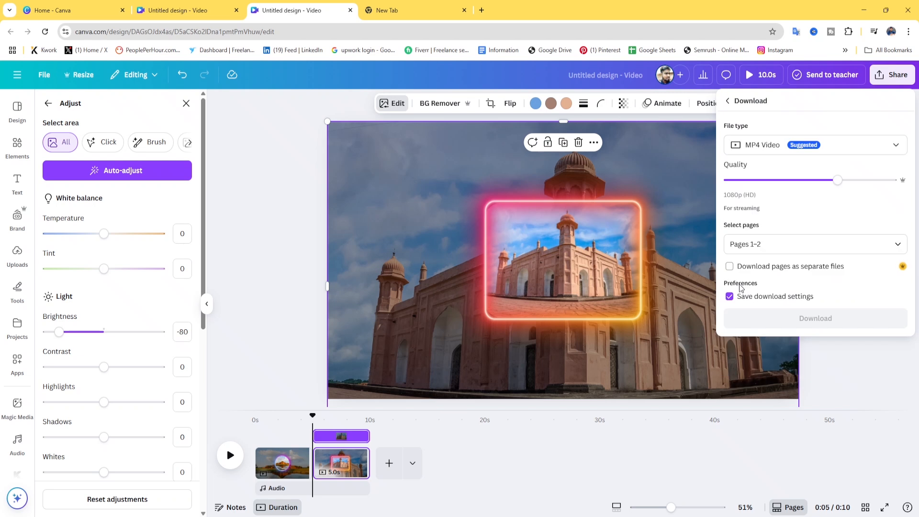
click(892, 245)
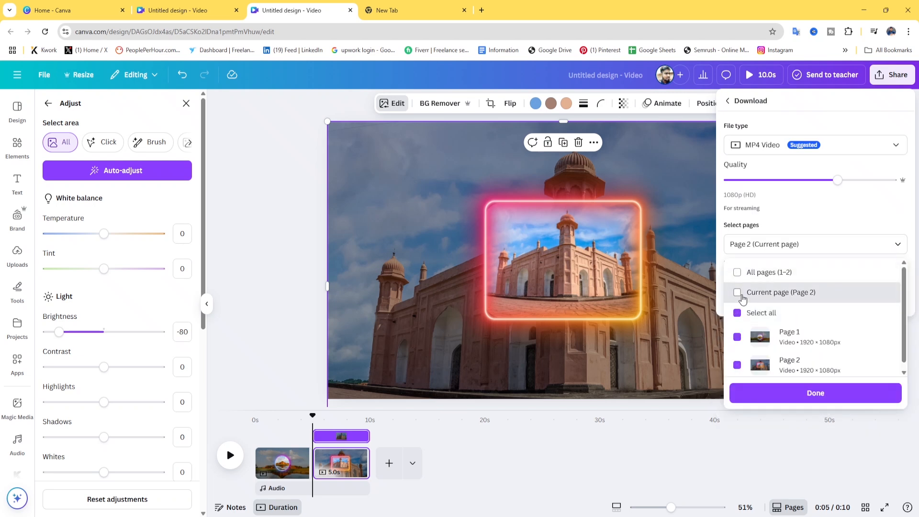
click(892, 146)
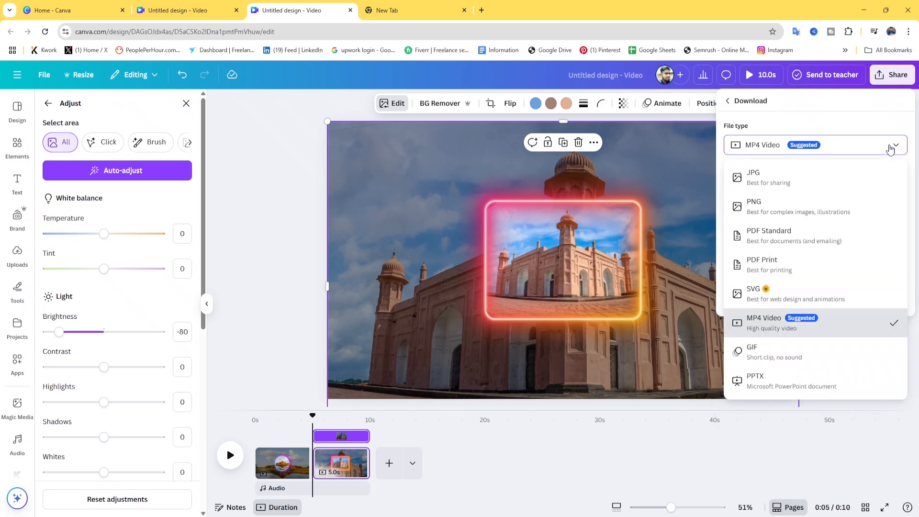
click(750, 212)
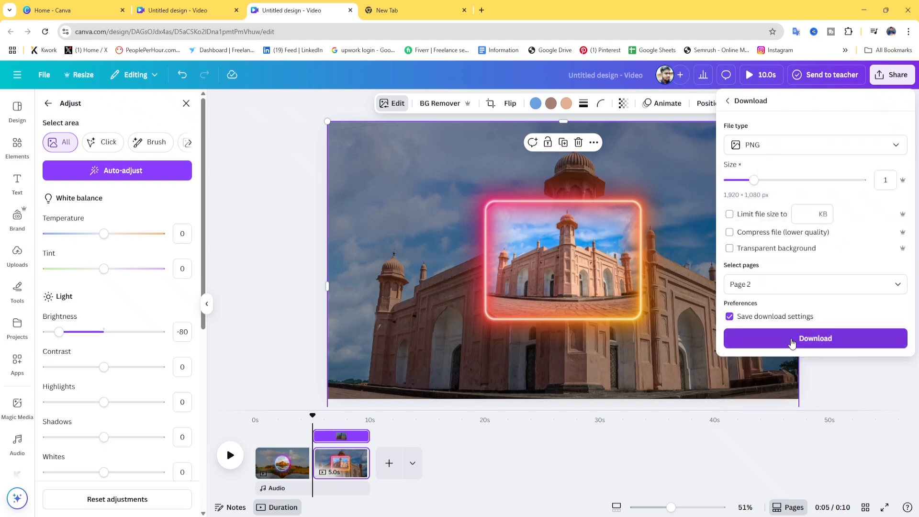
click(685, 345)
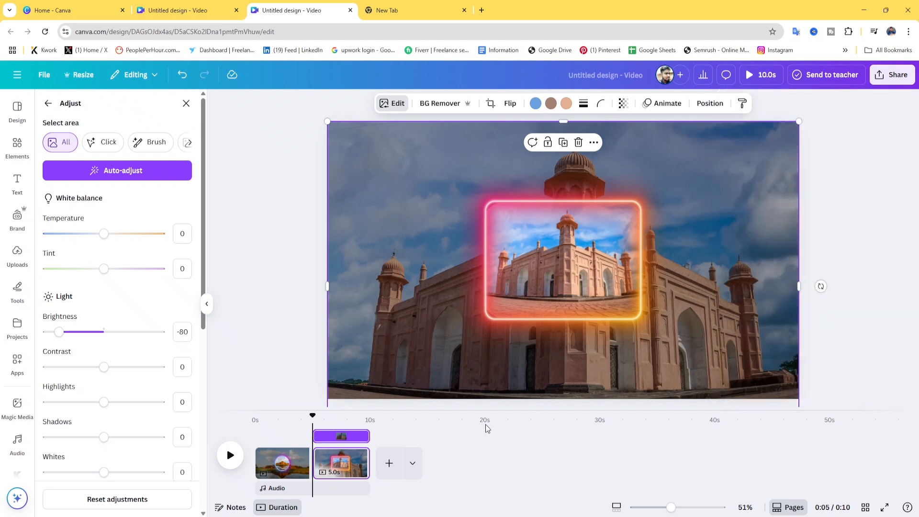
Step: Add a third page and enlarge the recently used Eiffel Tower photo to fill it completely
click(390, 465)
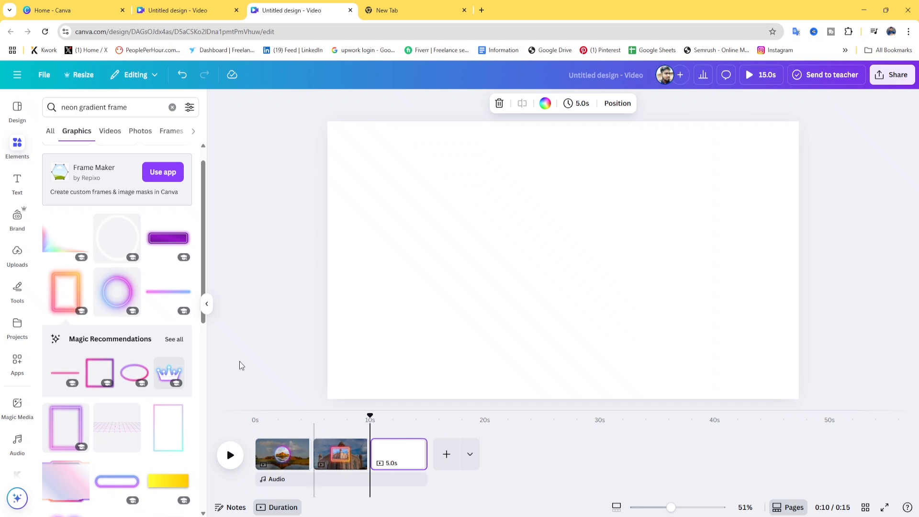
click(18, 146)
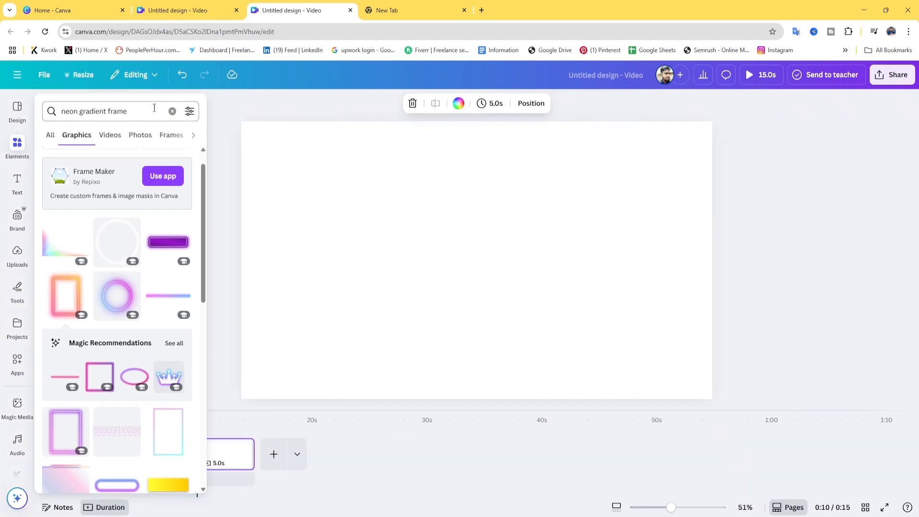
click(172, 112)
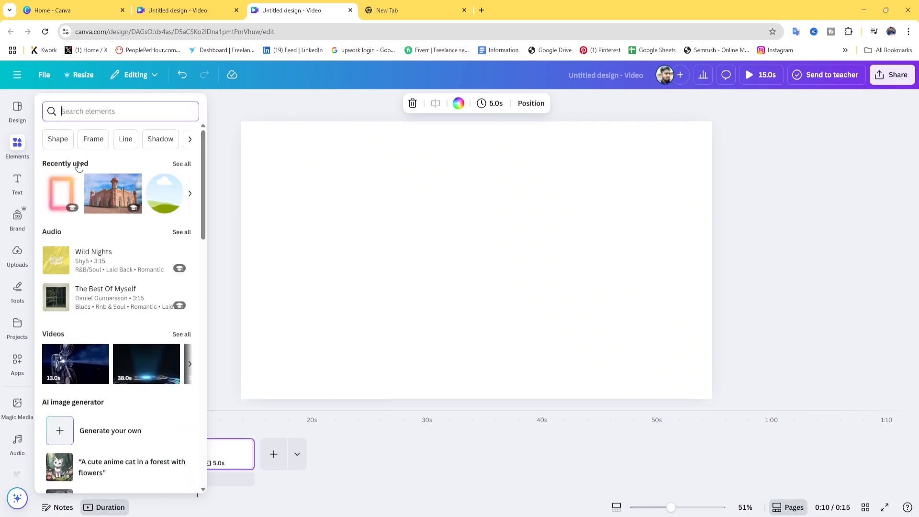
click(182, 164)
scroll(133, 329, down, 7)
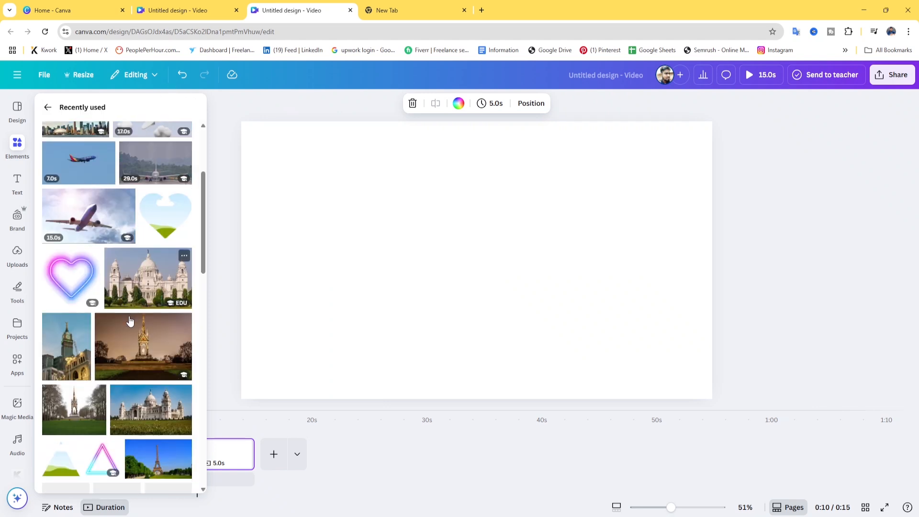
click(158, 259)
drag(471, 279, 423, 248)
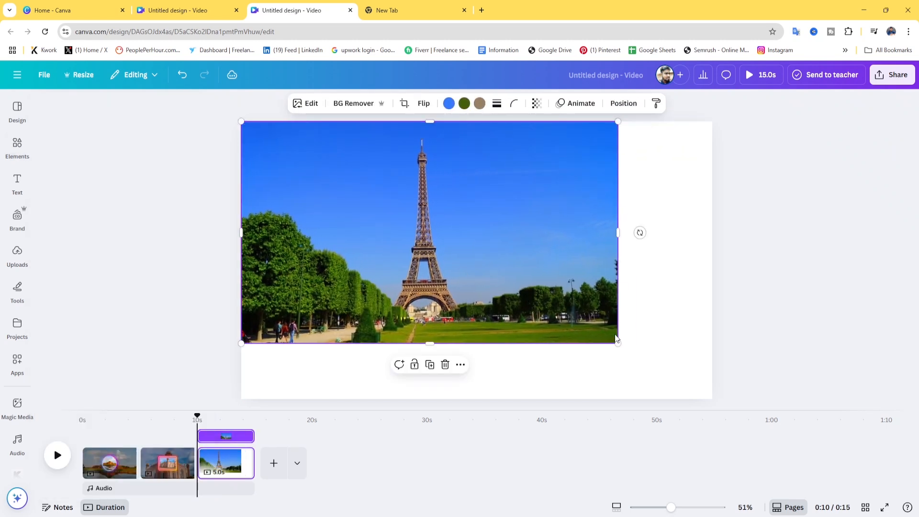
drag(620, 344, 713, 399)
Step: Add the recently used pink and cyan neon triangle and position it over the upper part of the Eiffel Tower
click(17, 146)
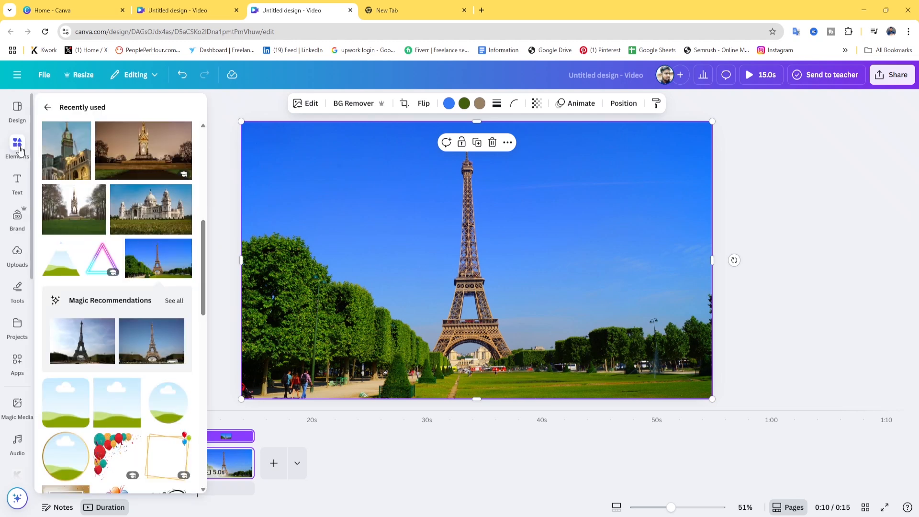
click(70, 107)
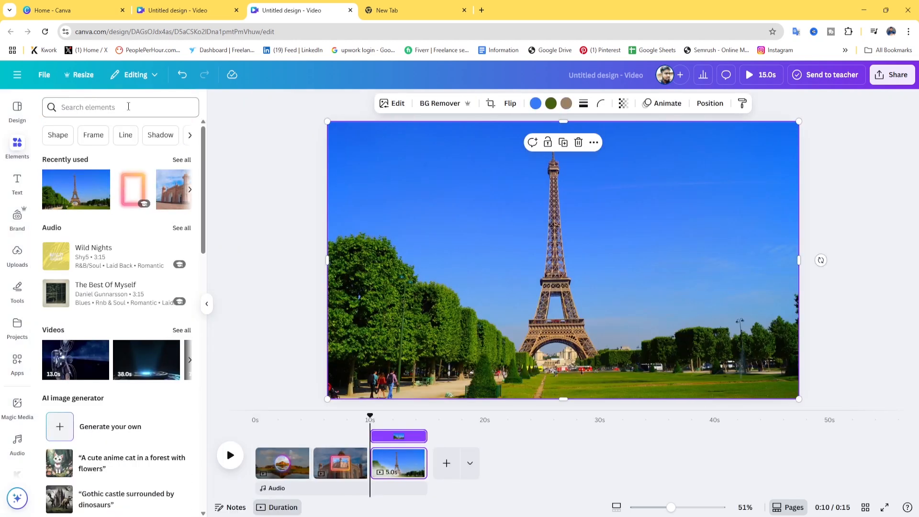
click(190, 164)
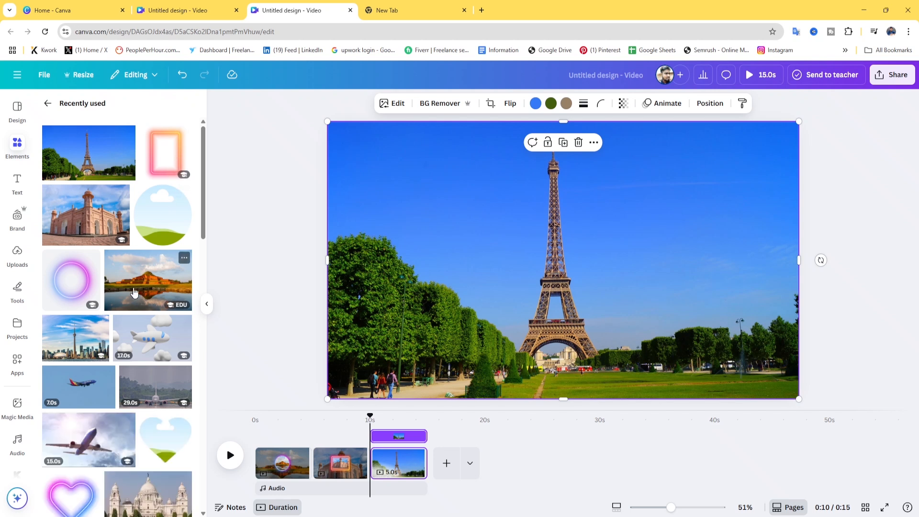
scroll(159, 333, down, 3)
scroll(159, 333, down, 4)
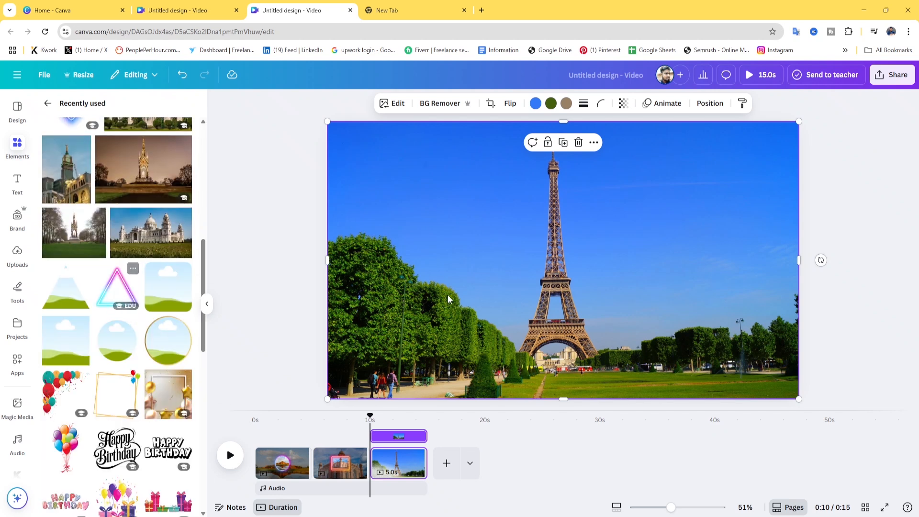
click(117, 289)
drag(606, 307, 605, 272)
Step: Duplicate the full-page Eiffel Tower photo and move the copy beneath the neon triangle in the layer order
click(722, 285)
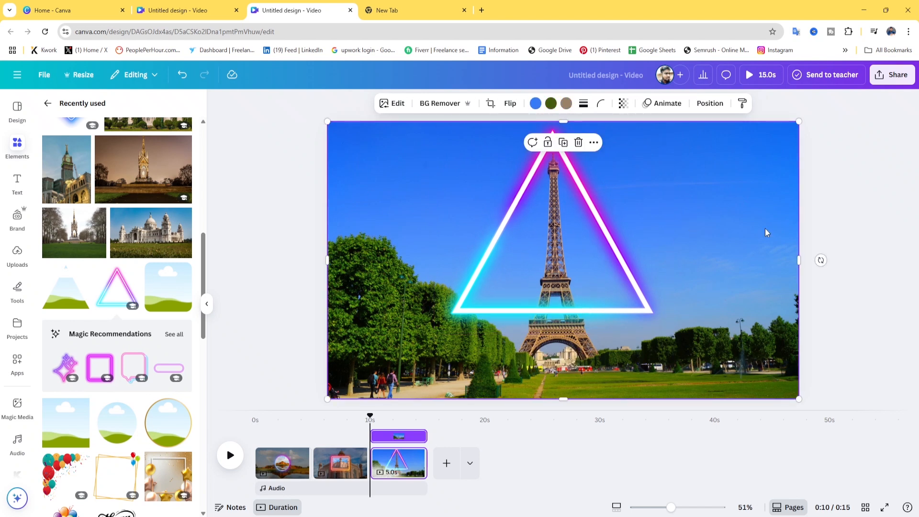
click(564, 145)
mouse_move(657, 216)
mouse_down()
mouse_move(661, 250)
mouse_move(667, 225)
mouse_up()
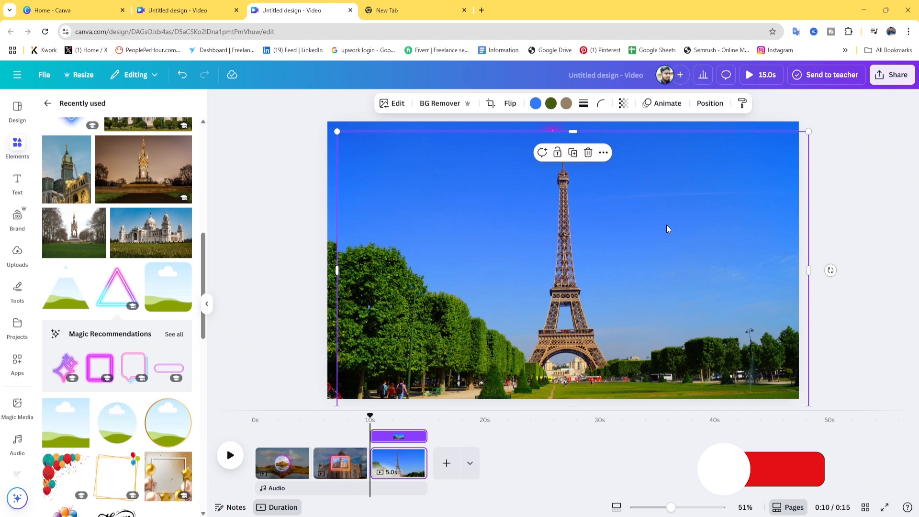
click(710, 105)
drag(158, 191, 154, 235)
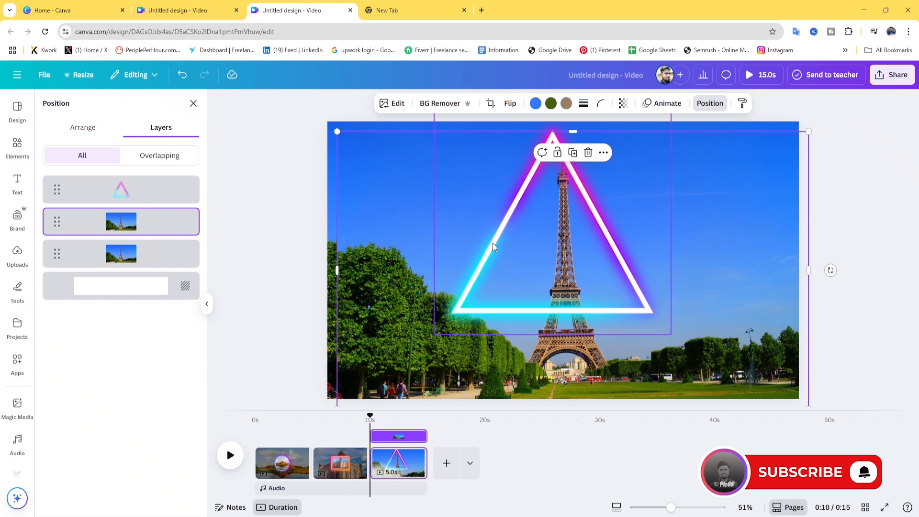
Step: Search the elements for "frame" and add the triangle-shaped picture frame to the page
click(17, 147)
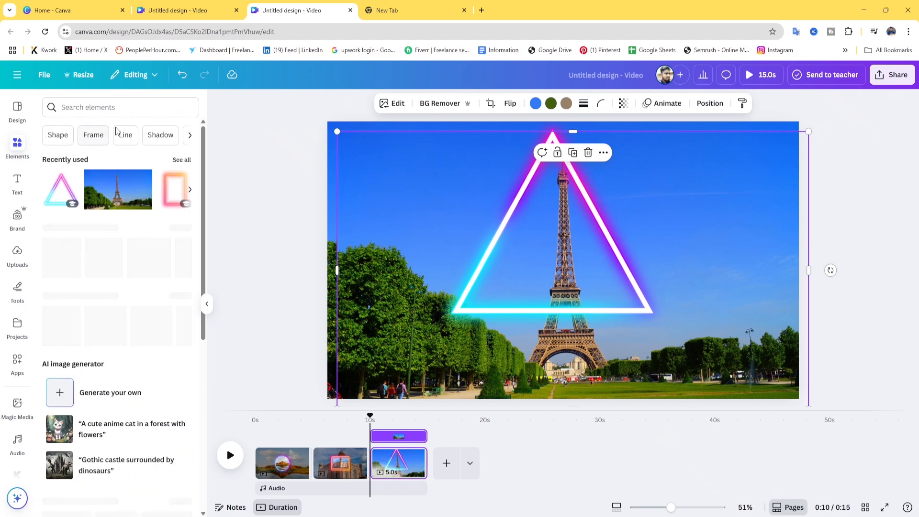
click(140, 112)
click(137, 152)
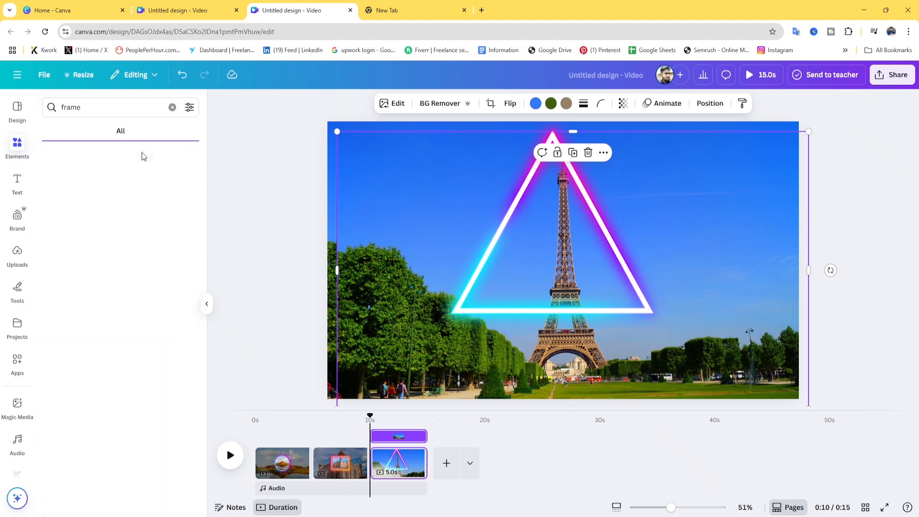
click(182, 244)
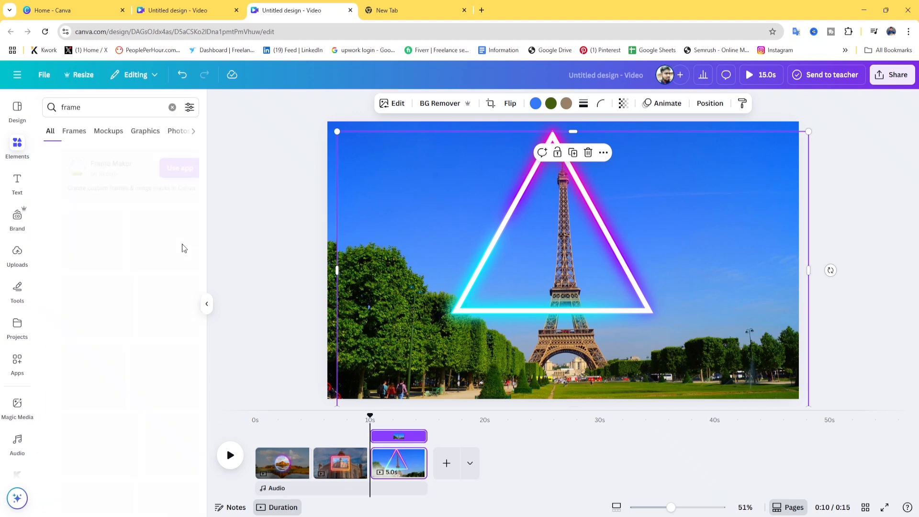
click(65, 293)
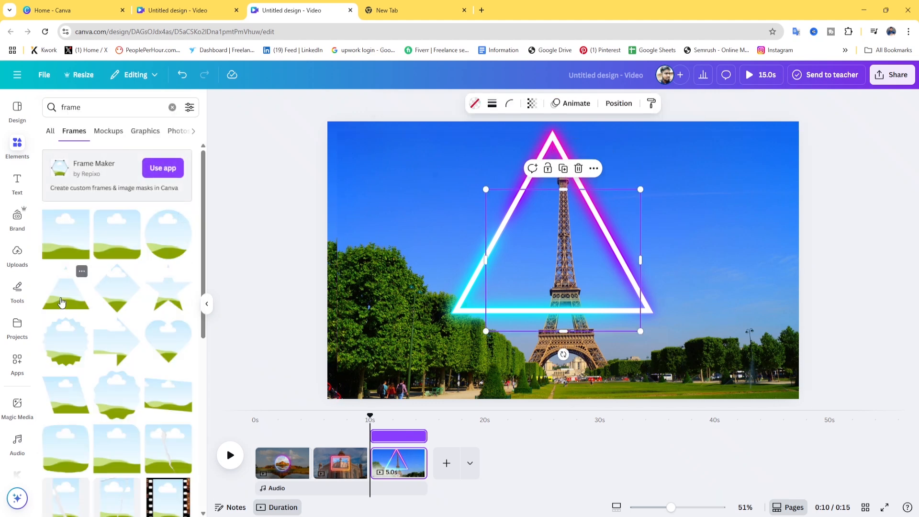
Step: Resize and position the triangular picture frame so it fits centred inside the neon triangle's outline
drag(566, 302, 558, 264)
drag(630, 286, 609, 278)
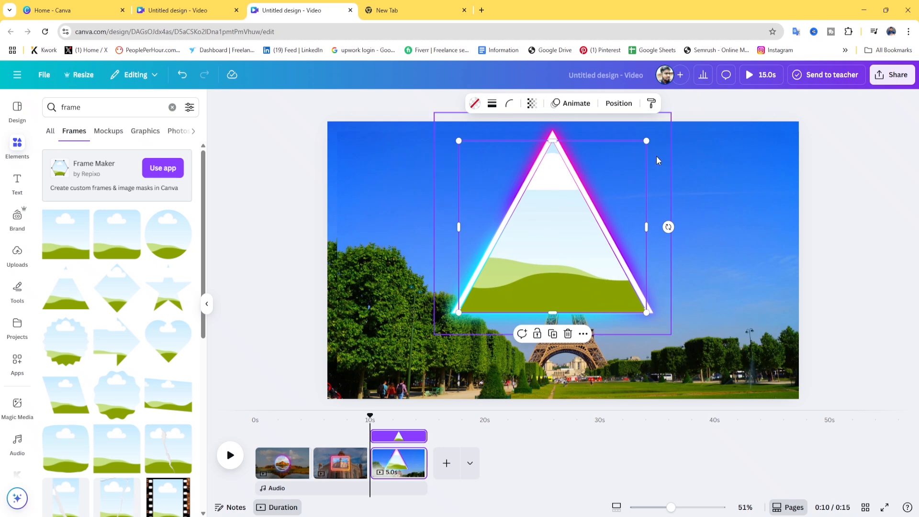
drag(647, 142, 643, 147)
drag(607, 205, 607, 201)
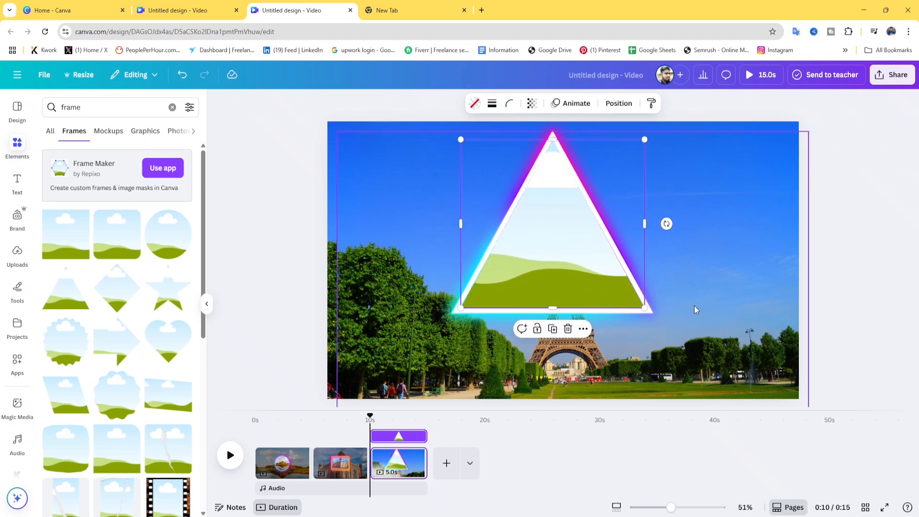
click(694, 306)
click(559, 275)
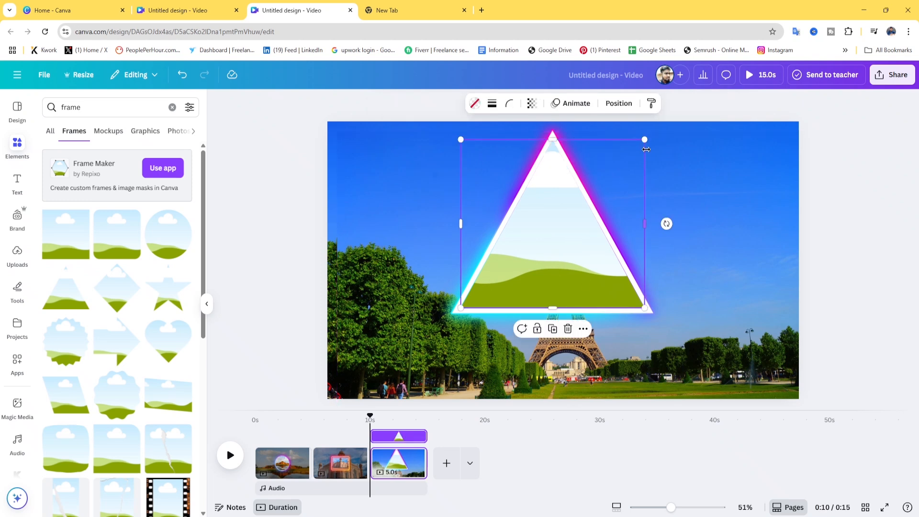
drag(645, 139, 647, 138)
click(685, 222)
drag(582, 249, 581, 250)
click(695, 284)
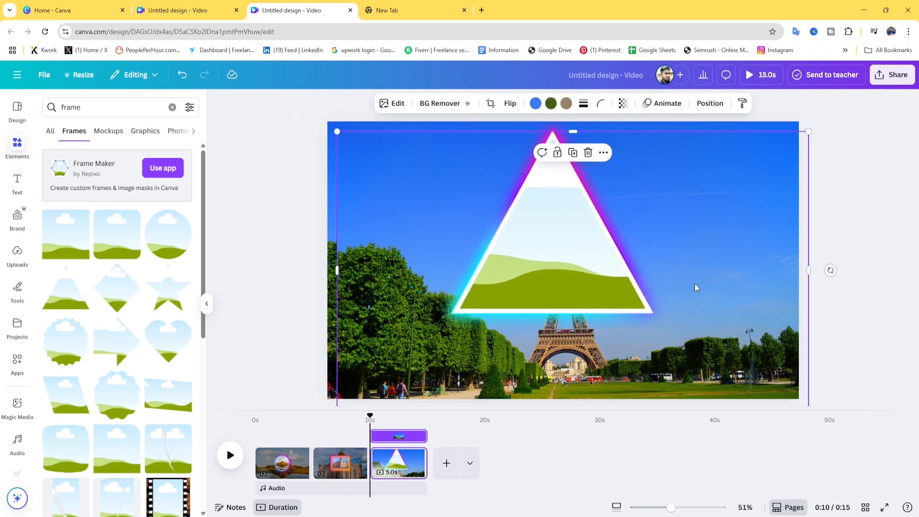
Step: Place the duplicated Eiffel Tower photo inside the triangular picture frame
drag(746, 199, 565, 226)
click(720, 150)
click(744, 257)
click(745, 231)
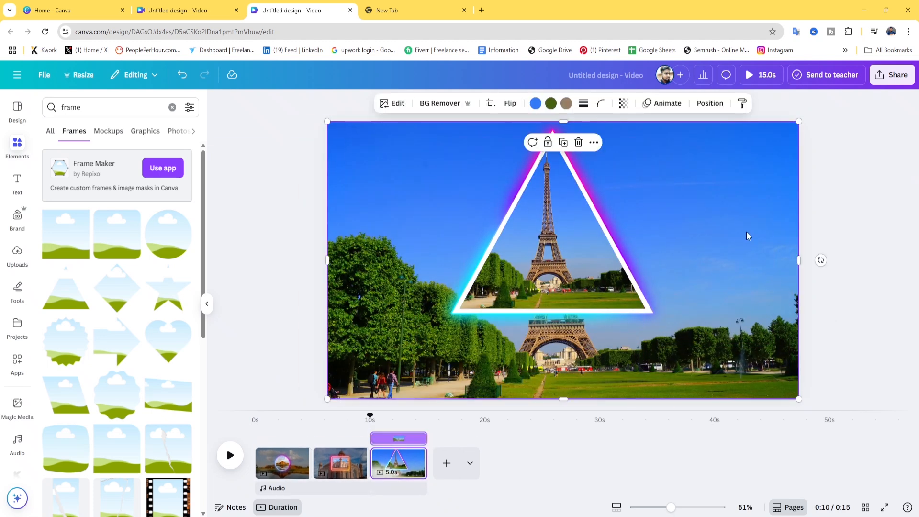
click(553, 220)
Step: Darken the full-page Eiffel Tower photo behind the triangle by setting its brightness to -80
click(731, 197)
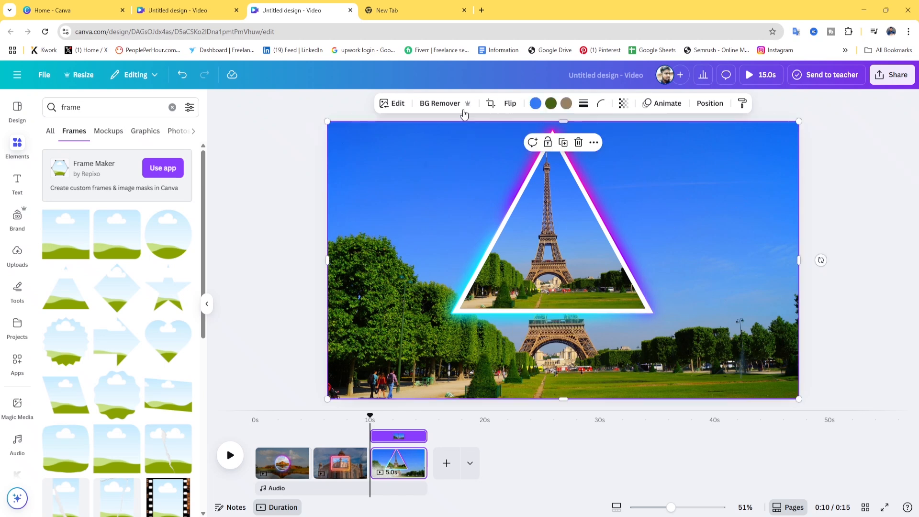
click(396, 104)
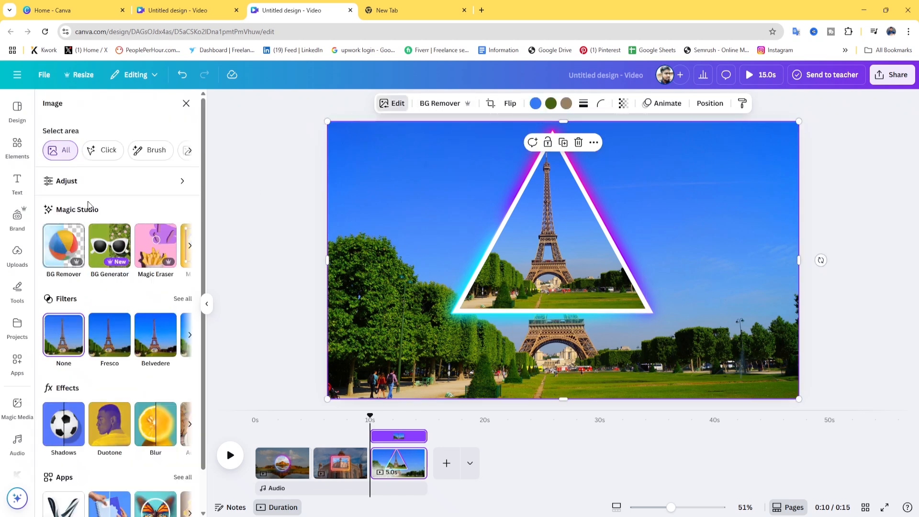
click(130, 181)
click(178, 333)
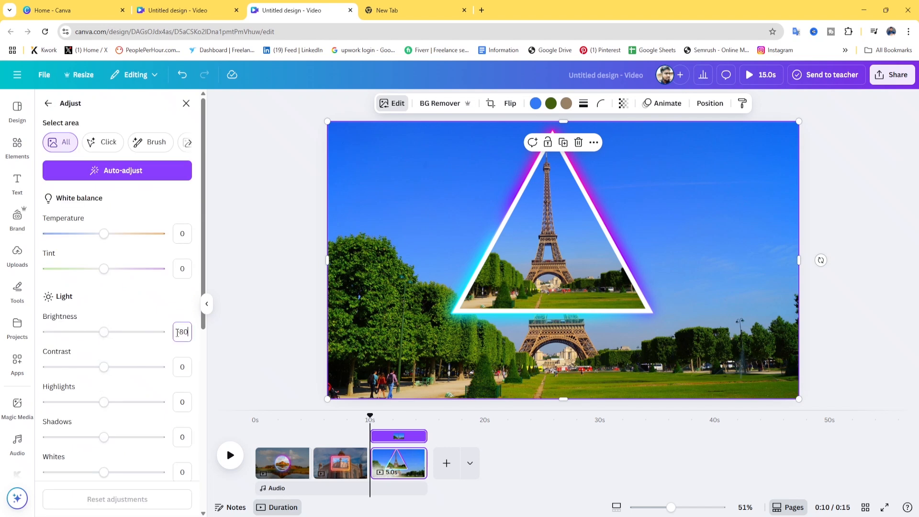
key(Return)
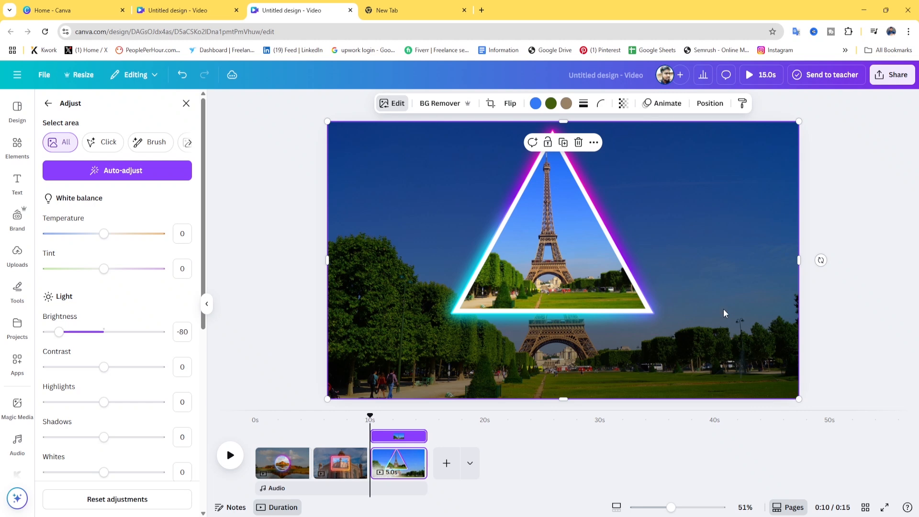
Step: Group the photo-filled triangle with its neon outline and move the group down to the vertical middle of the page
click(705, 109)
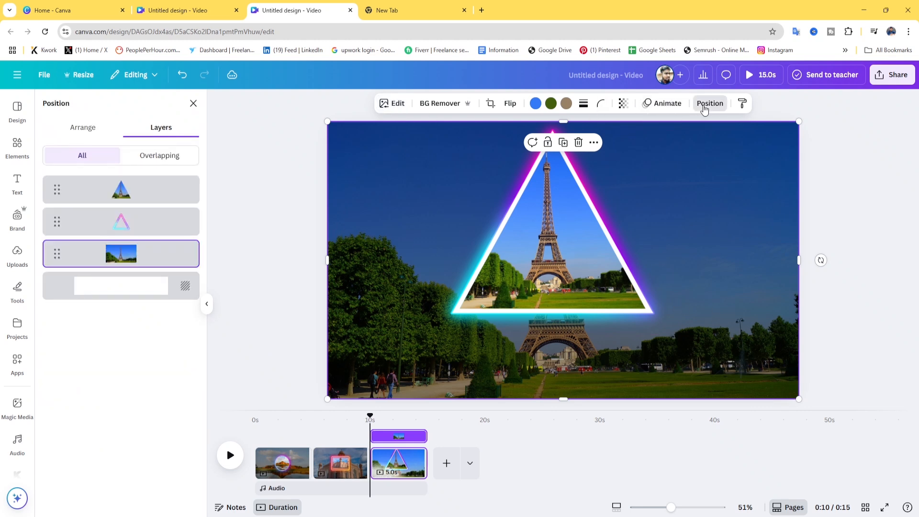
click(157, 197)
click(160, 222)
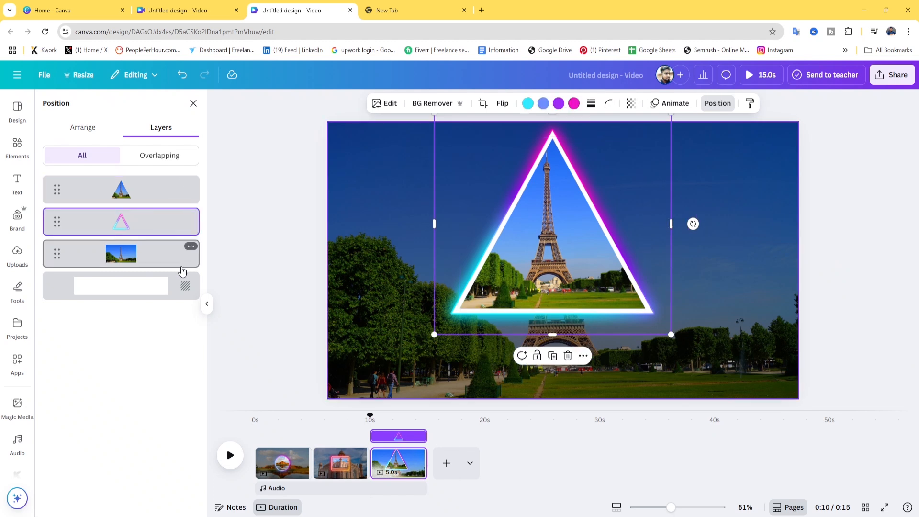
shift+click(139, 195)
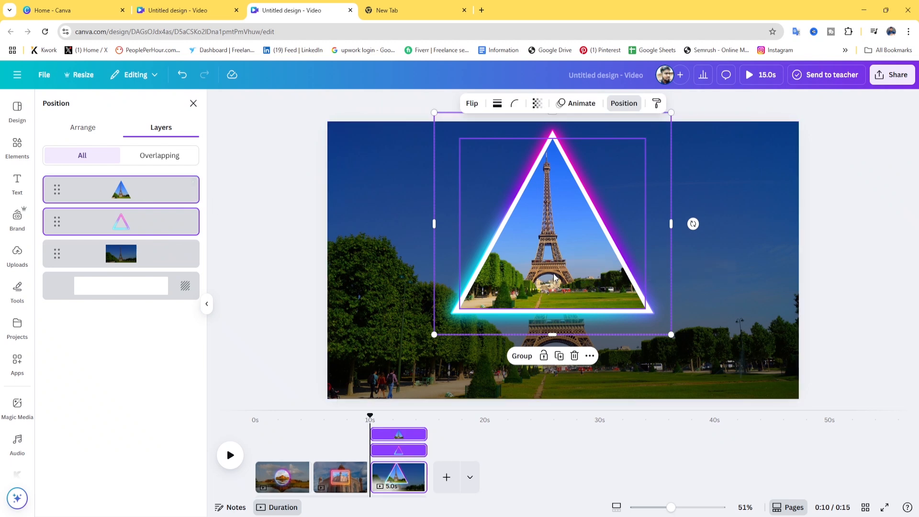
click(522, 355)
drag(587, 244, 587, 276)
click(729, 231)
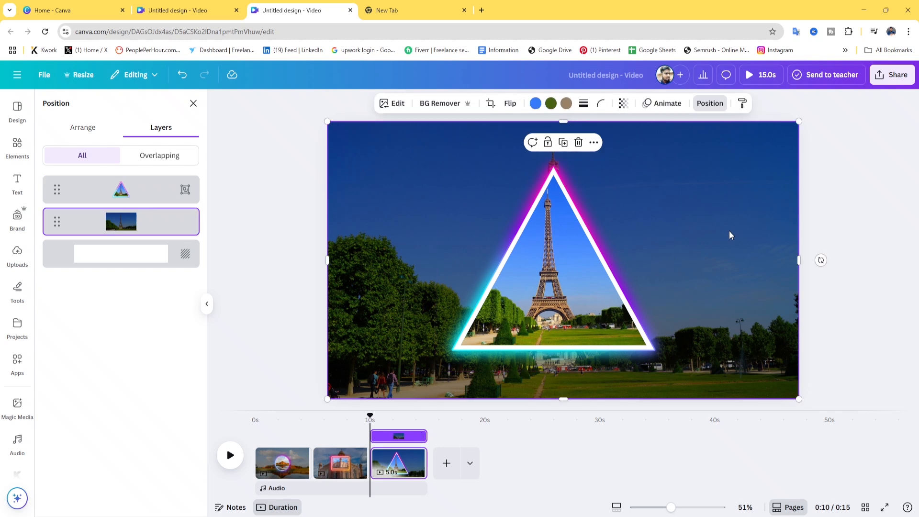
click(193, 103)
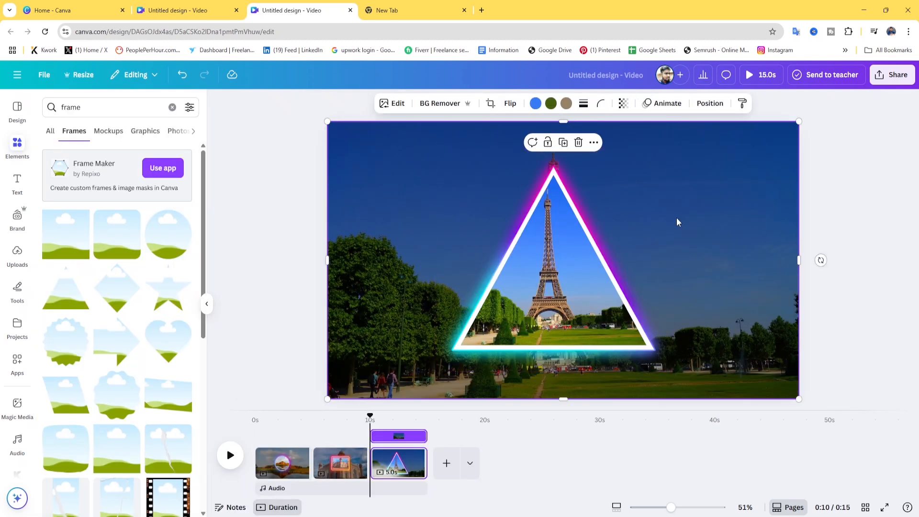
double_click(677, 217)
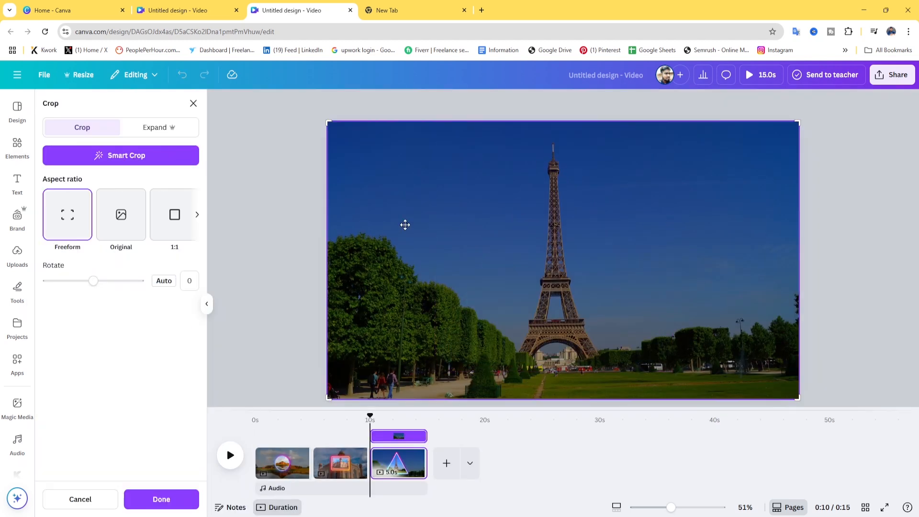
click(194, 103)
click(735, 240)
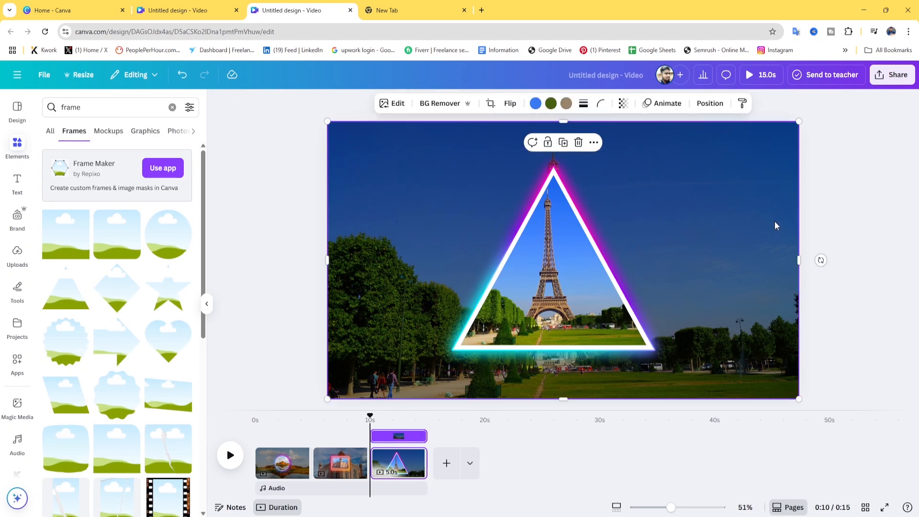
Step: Shift the photo inside the triangular frame slightly sideways so the Eiffel Tower lines up with the triangle's apex
click(665, 161)
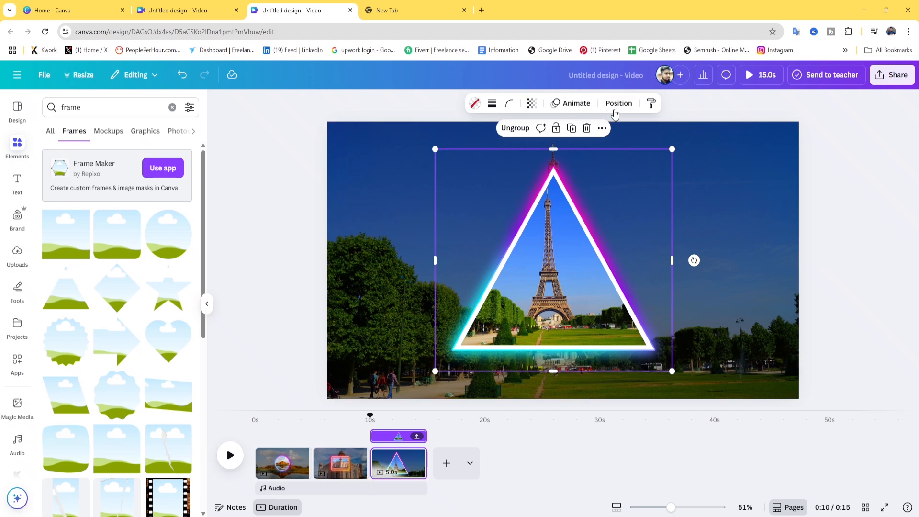
click(618, 103)
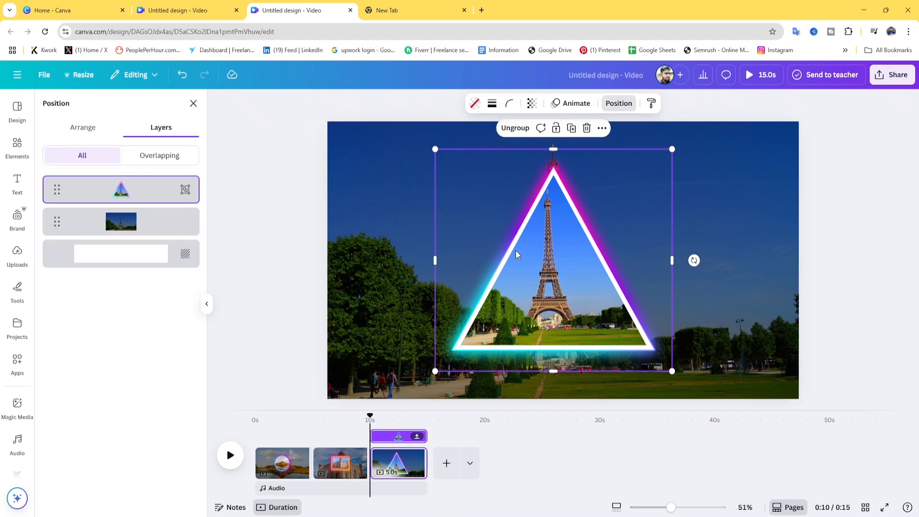
double_click(541, 256)
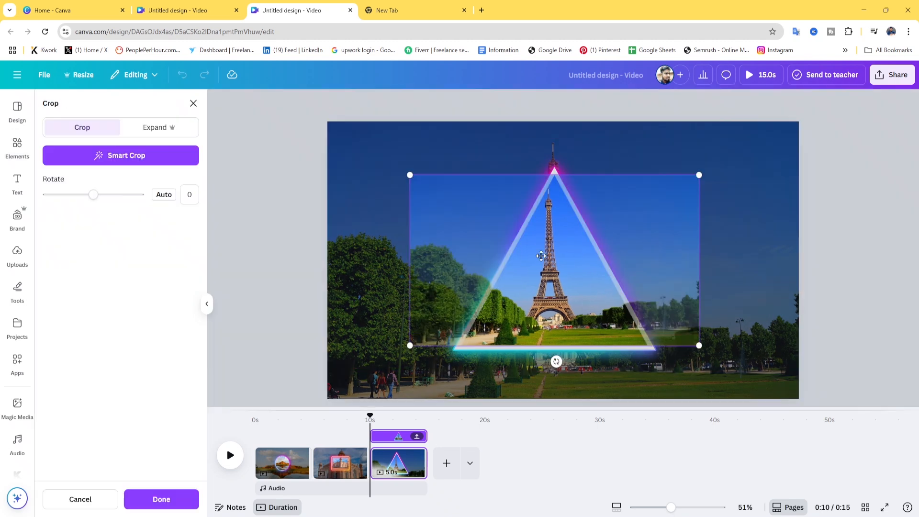
drag(541, 256, 553, 253)
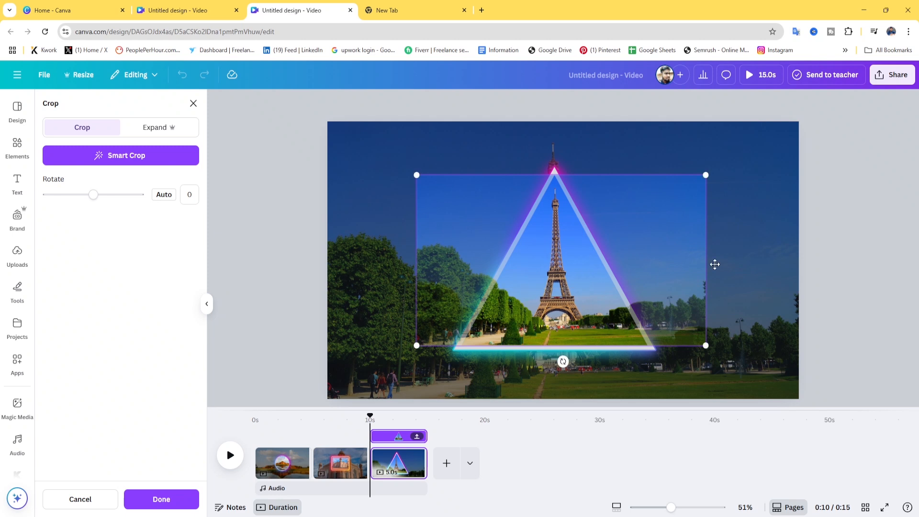
click(748, 263)
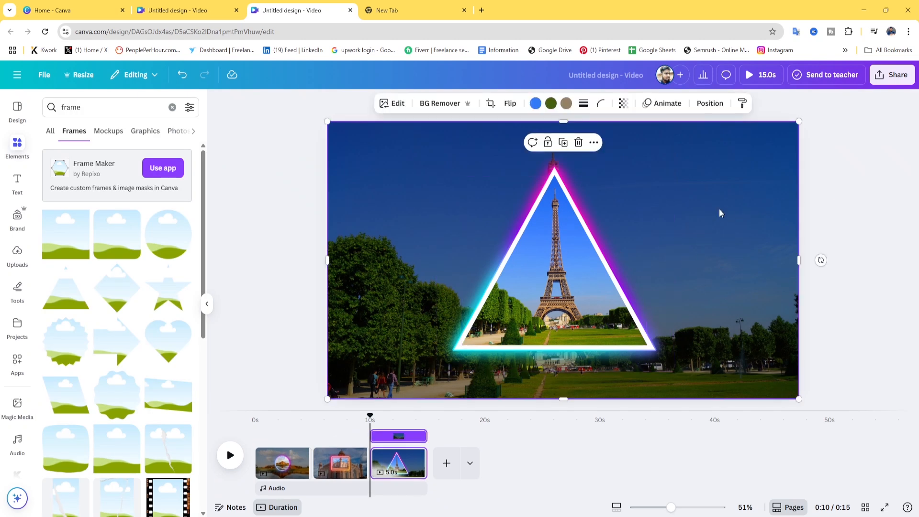
Step: Enlarge the grouped neon triangle to nearly the full page height and recentre it over the darkened Eiffel Tower photo
click(710, 103)
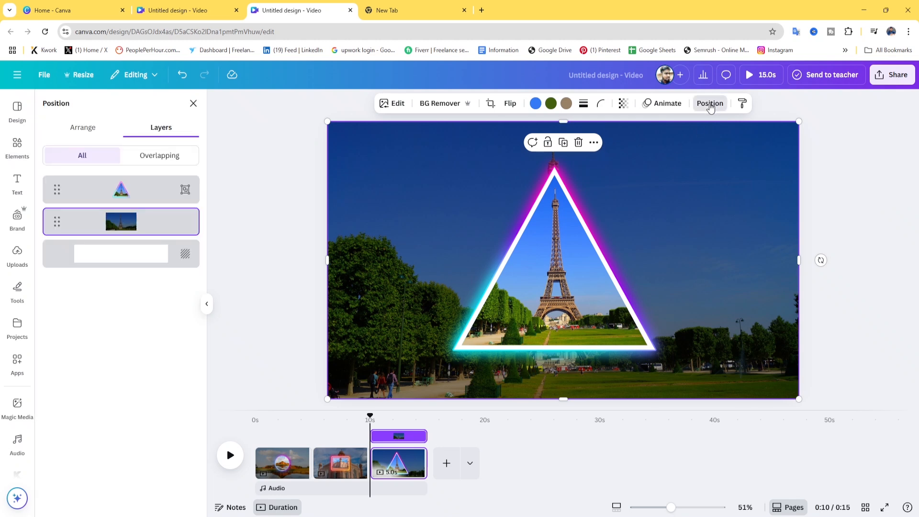
click(154, 191)
mouse_move(614, 254)
mouse_down()
mouse_move(609, 228)
mouse_move(613, 246)
mouse_up()
drag(673, 369, 717, 422)
drag(647, 327, 618, 303)
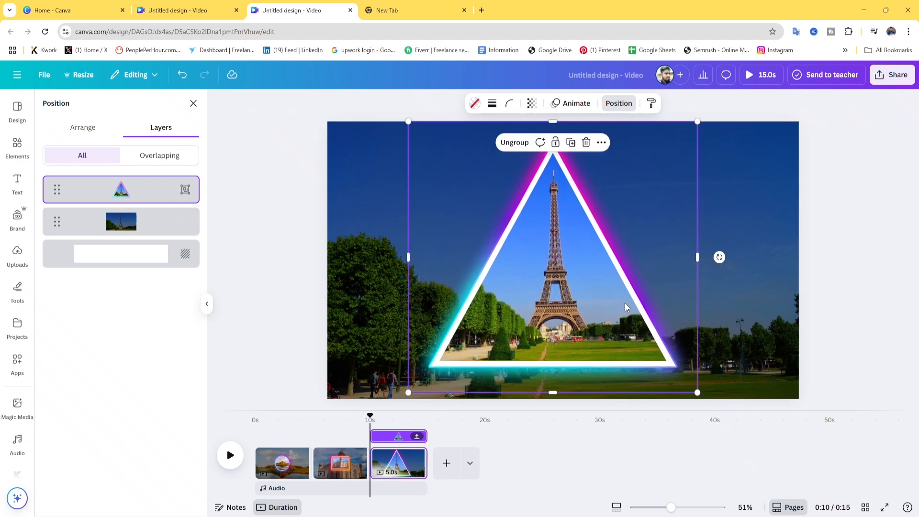
click(754, 280)
click(870, 261)
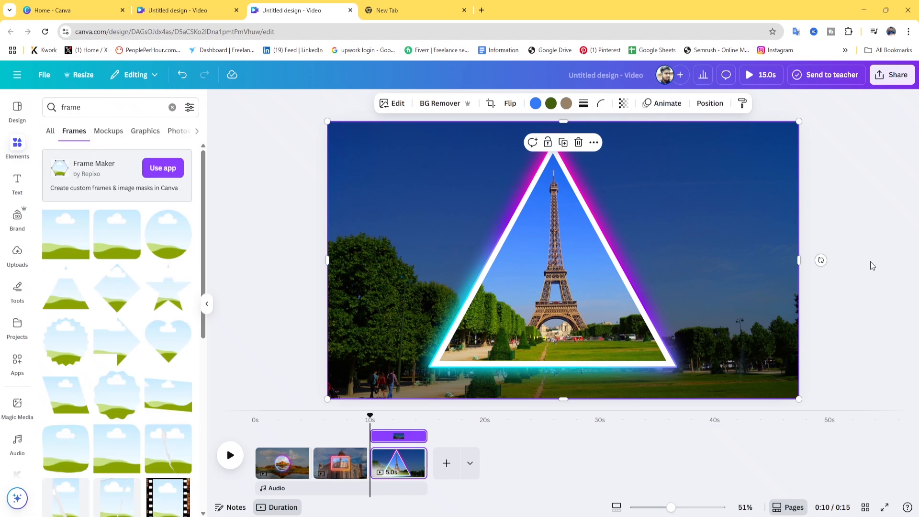
click(870, 261)
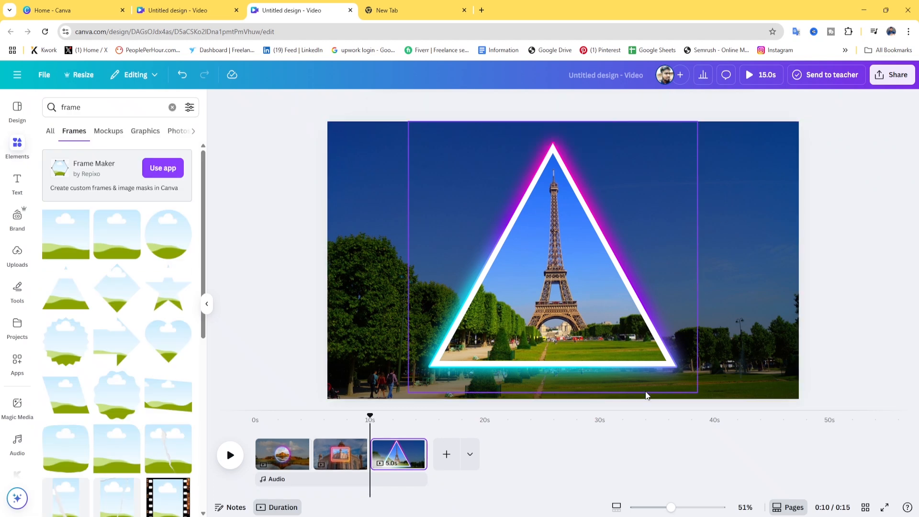
Step: Add a new page and fill it with the recently used photo of the white domed building, scaled to the full page width
click(446, 455)
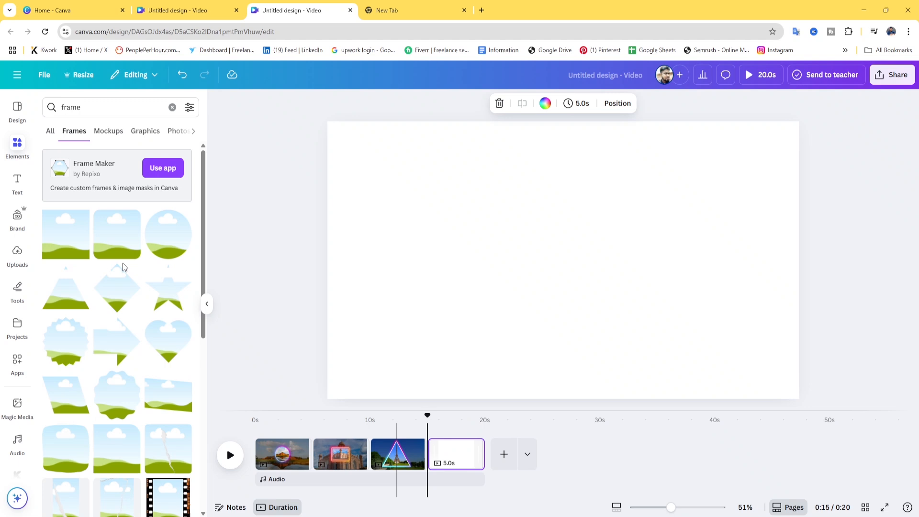
click(172, 107)
click(182, 161)
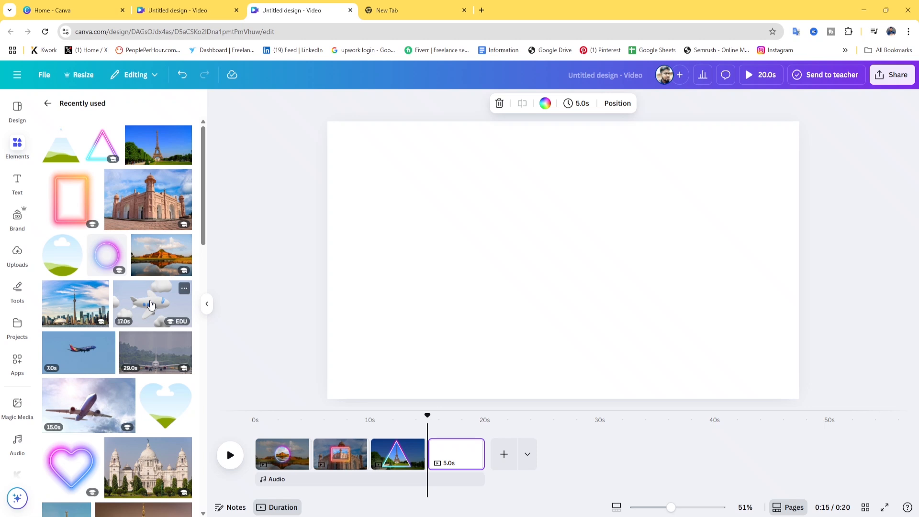
scroll(153, 335, down, 4)
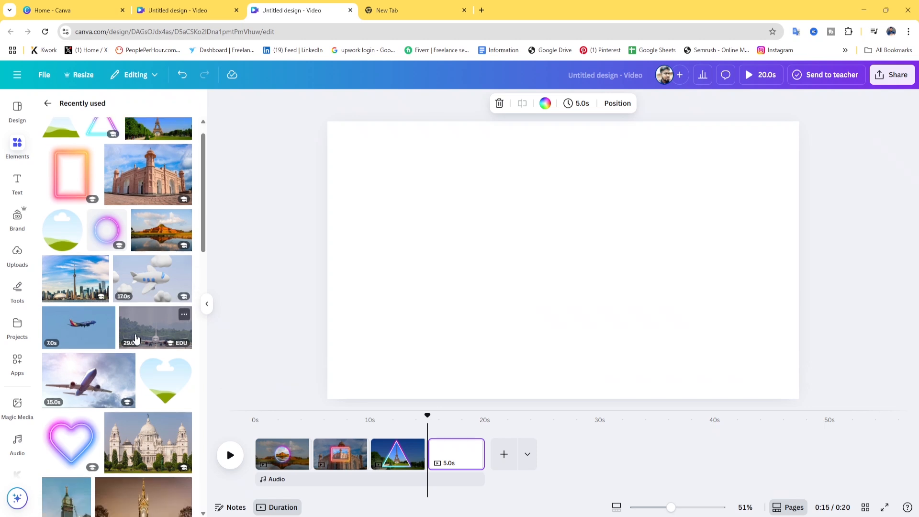
click(148, 267)
drag(504, 260, 447, 225)
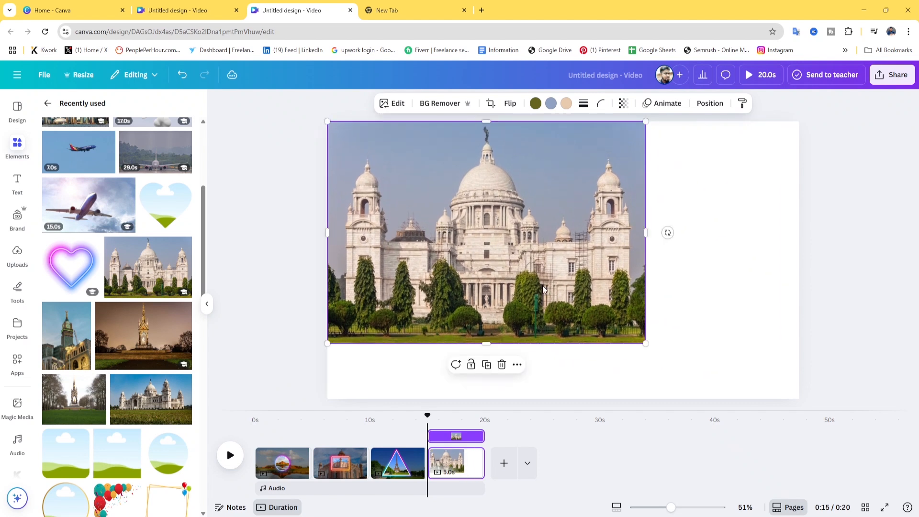
drag(646, 343, 817, 419)
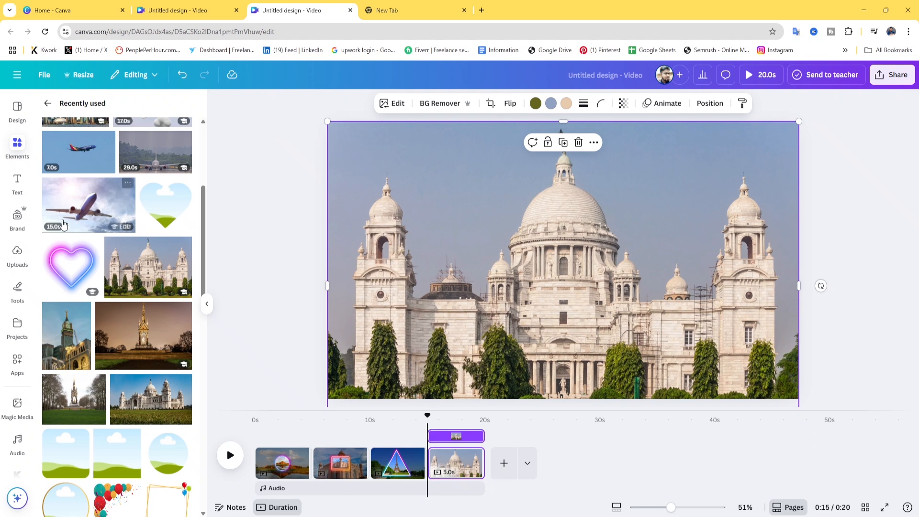
Step: Add the recently used neon heart outline to the page and duplicate the building photo, keeping the duplicate layered beneath the heart
click(66, 271)
drag(596, 274, 597, 277)
click(767, 206)
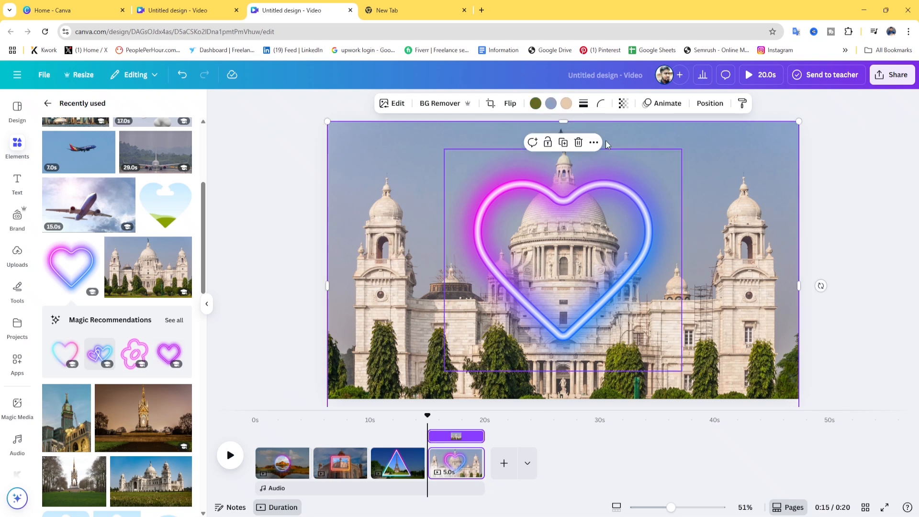
click(565, 146)
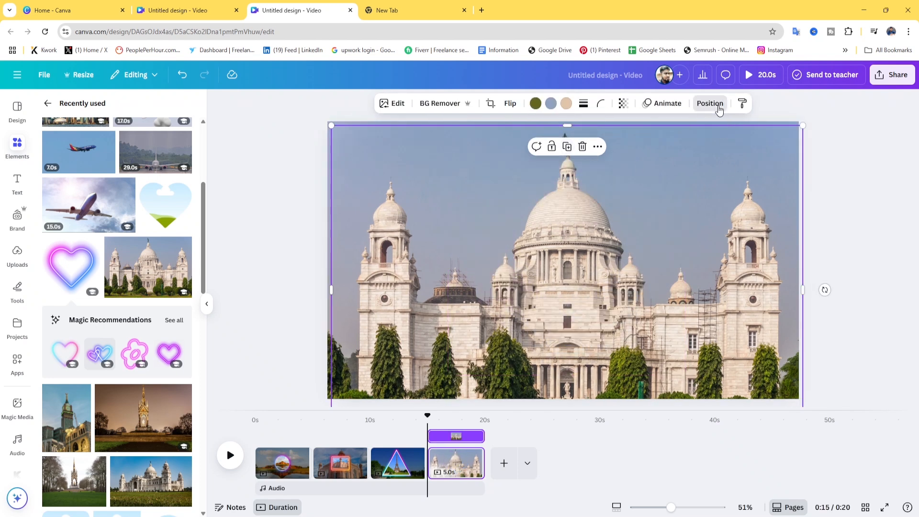
click(719, 109)
drag(186, 189, 181, 229)
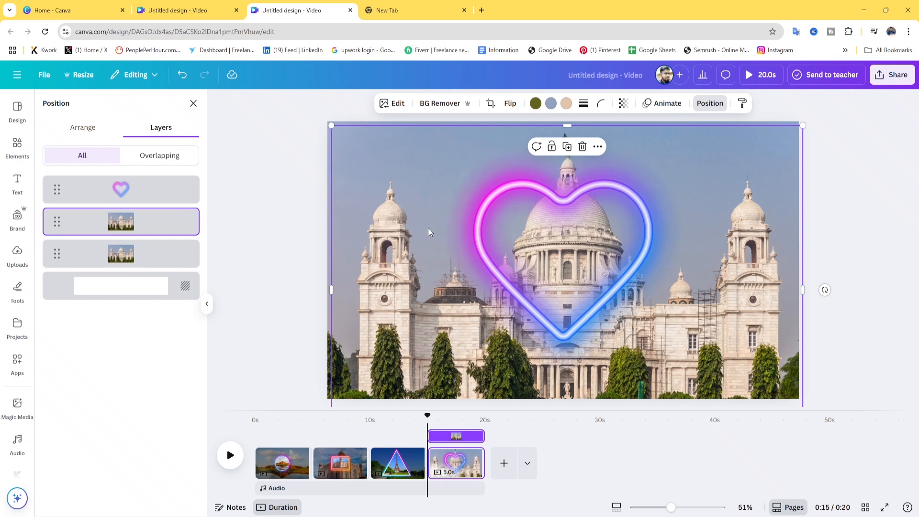
click(20, 149)
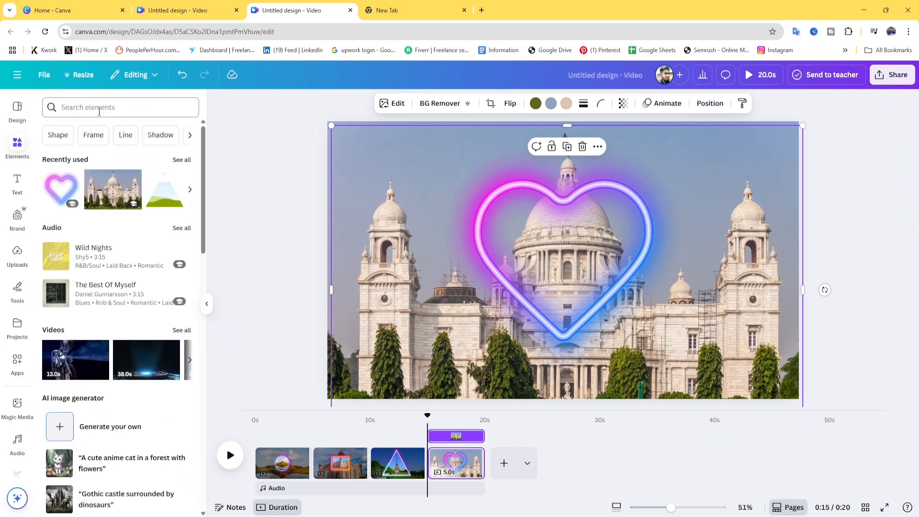
click(93, 135)
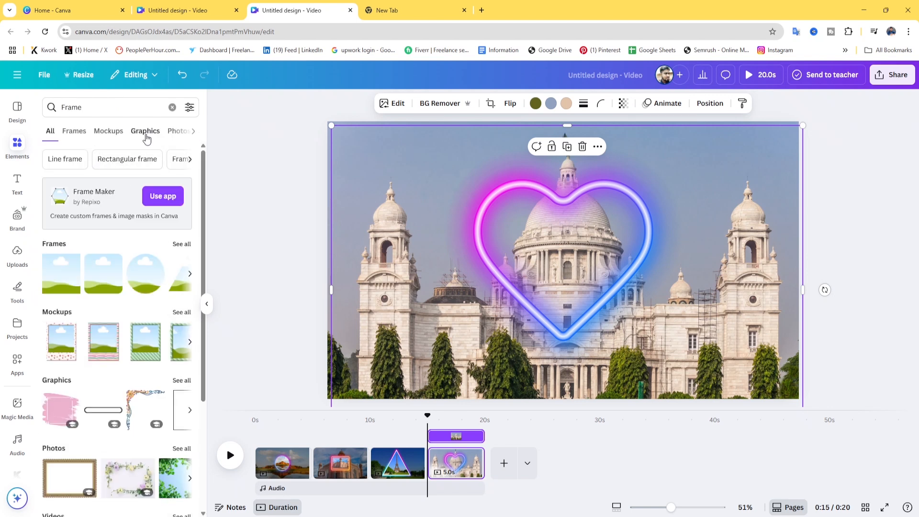
click(176, 131)
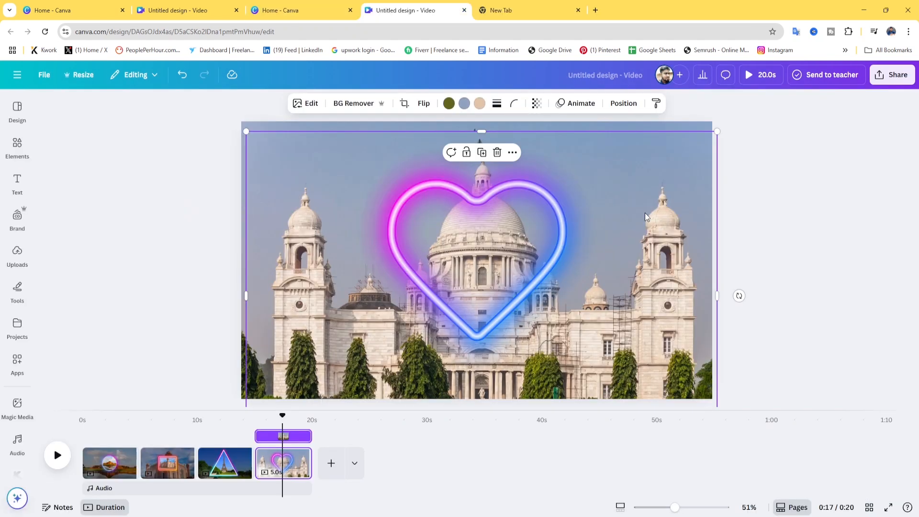
Step: Search the elements library for "frame love" among the frames
click(17, 146)
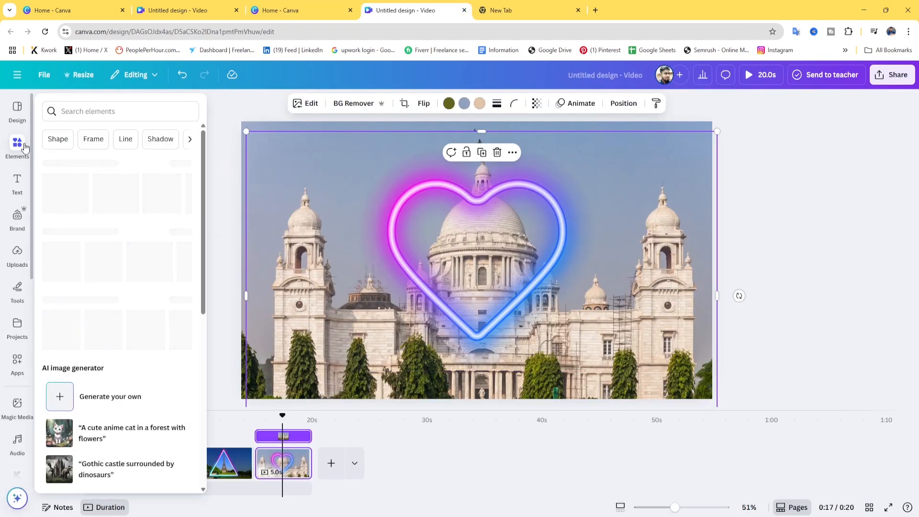
click(89, 109)
click(79, 147)
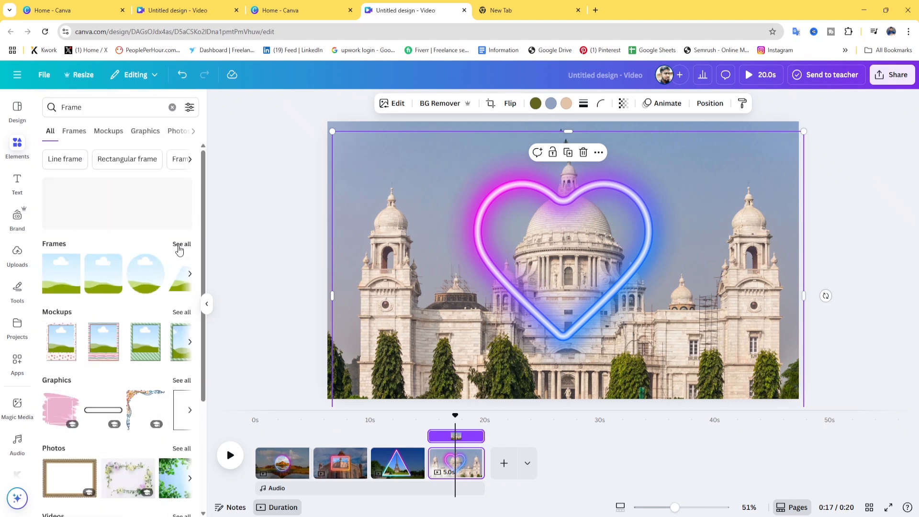
click(180, 244)
scroll(133, 333, down, 3)
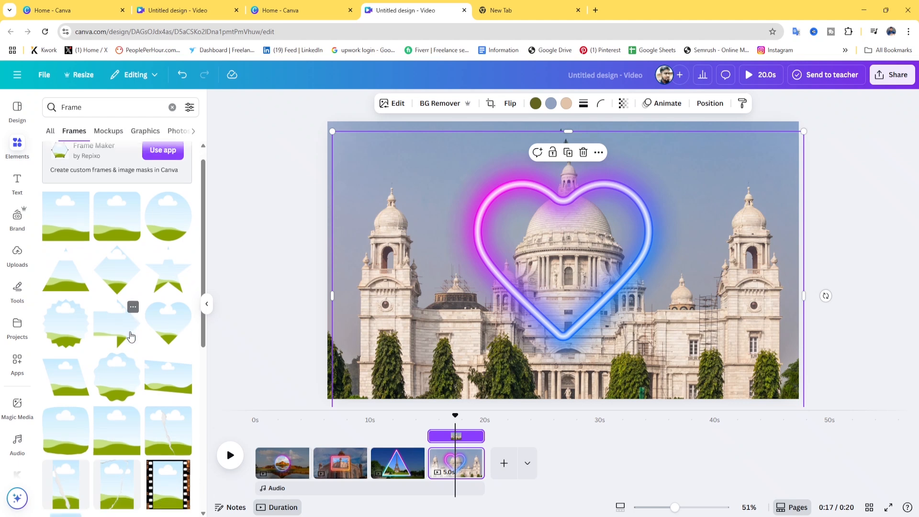
scroll(133, 333, up, 3)
click(100, 109)
text(lo)
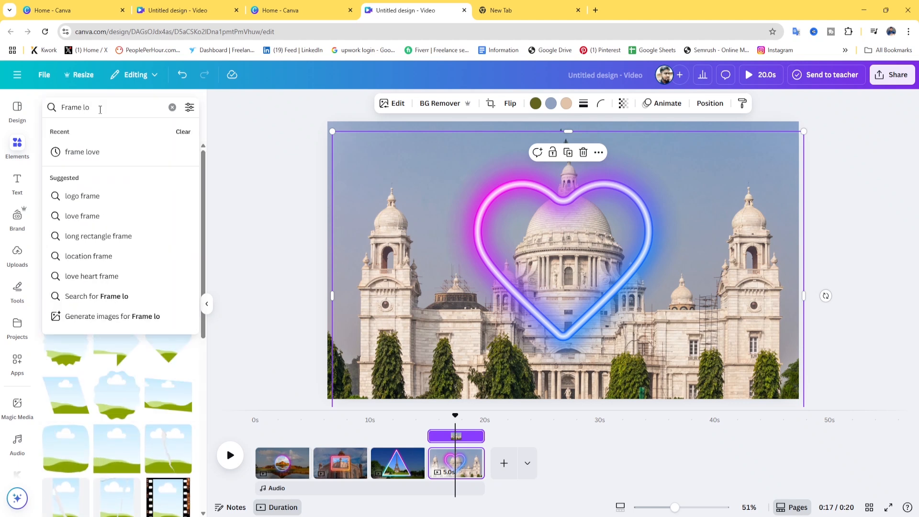
text(ve)
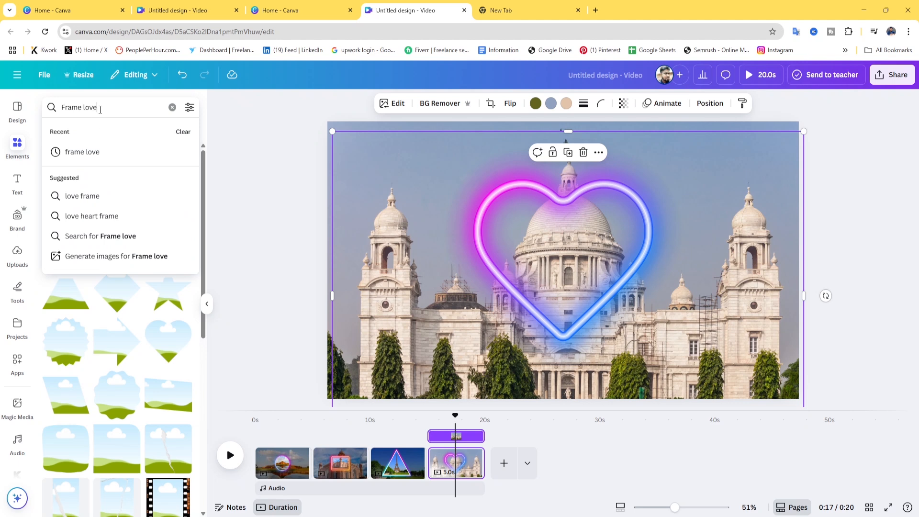
click(86, 162)
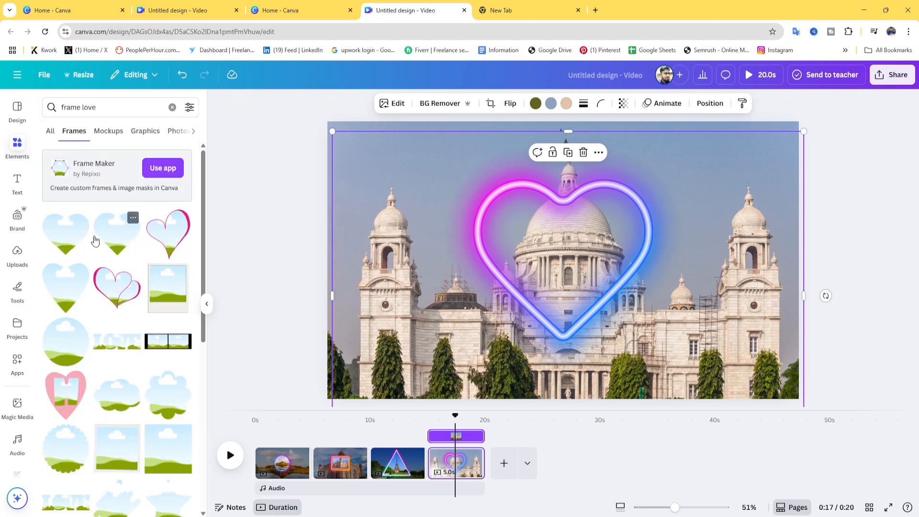
Step: Insert the plain heart-shaped picture frame and resize and position it to fit the neon heart's outline
click(69, 238)
drag(542, 240, 544, 241)
drag(650, 180, 667, 165)
drag(630, 211, 617, 223)
drag(661, 176, 658, 177)
drag(624, 207, 627, 205)
drag(660, 334, 661, 336)
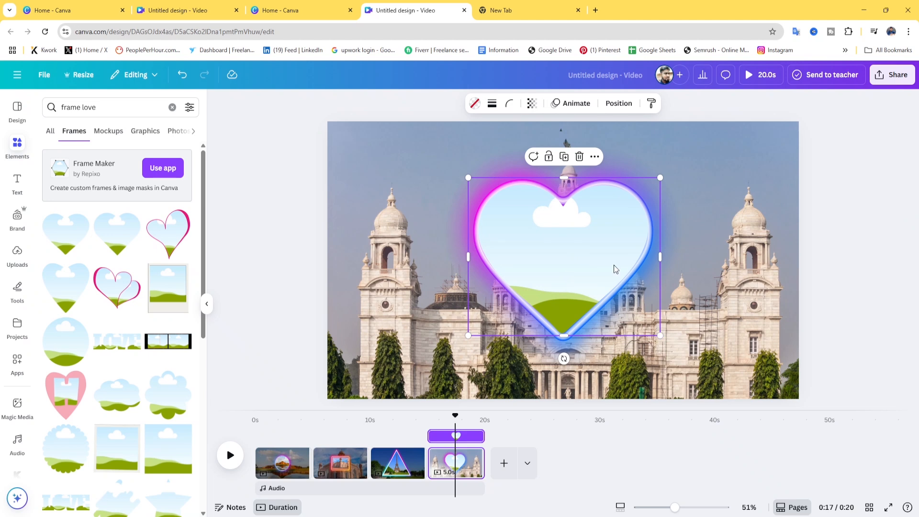
key(Escape)
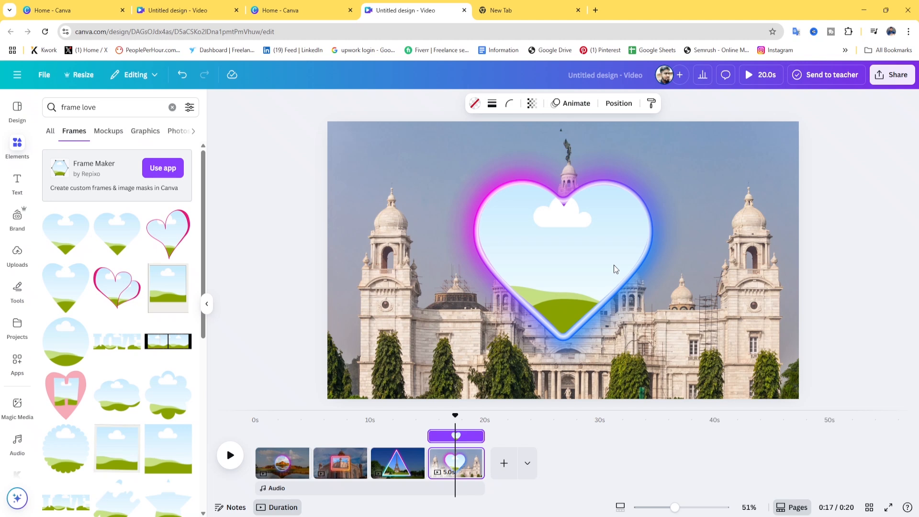
Step: Place the duplicated building photo inside the heart-shaped picture frame
click(614, 265)
click(752, 215)
drag(752, 214, 581, 254)
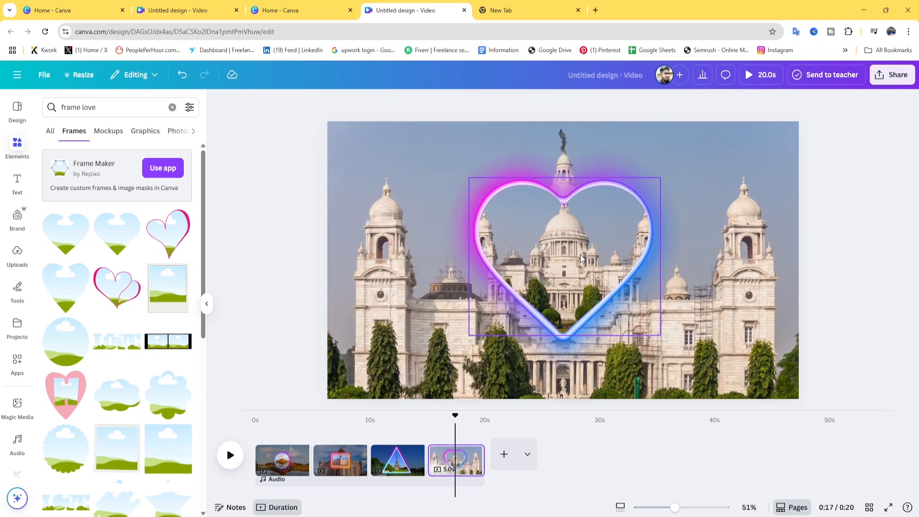
Step: Darken the full-page building photo behind the heart by setting its brightness to -80
click(648, 248)
click(394, 105)
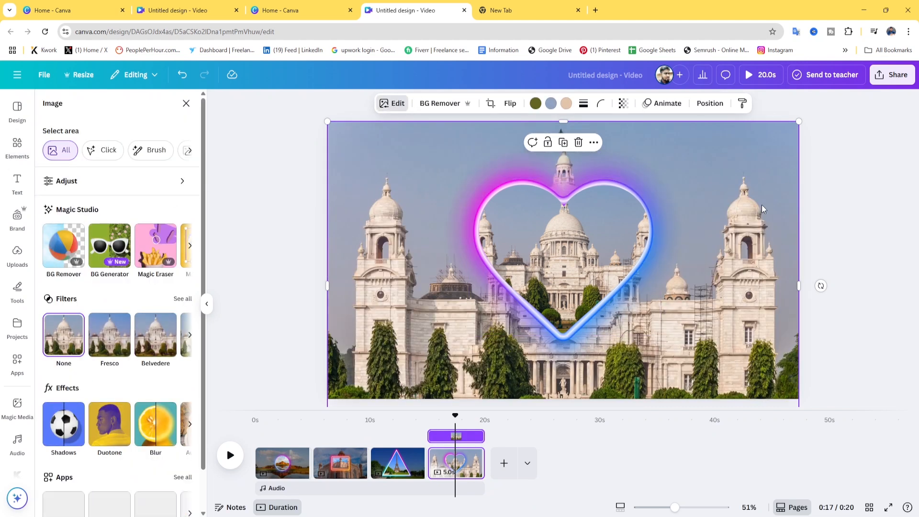
click(82, 181)
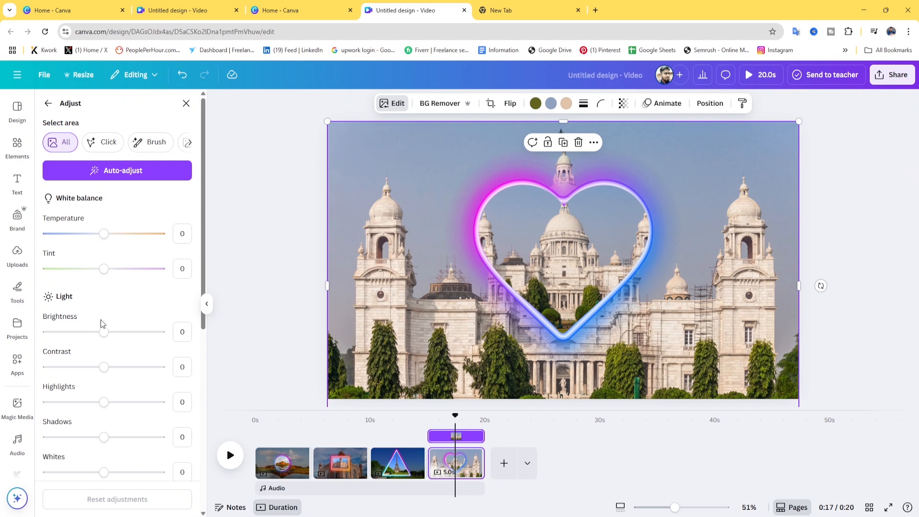
drag(101, 335, 59, 339)
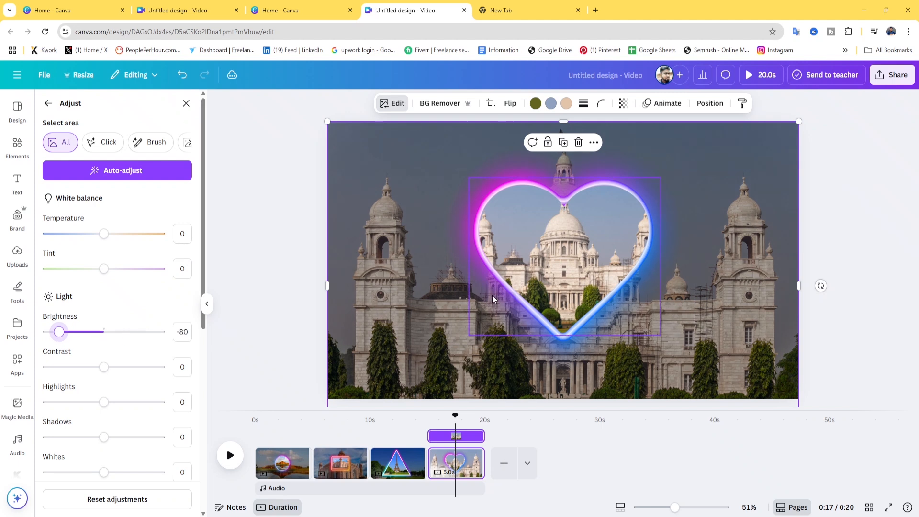
Step: Select the heart-shaped photo and the neon heart together from the page's layers and try to nudge them over the darkened building
click(715, 105)
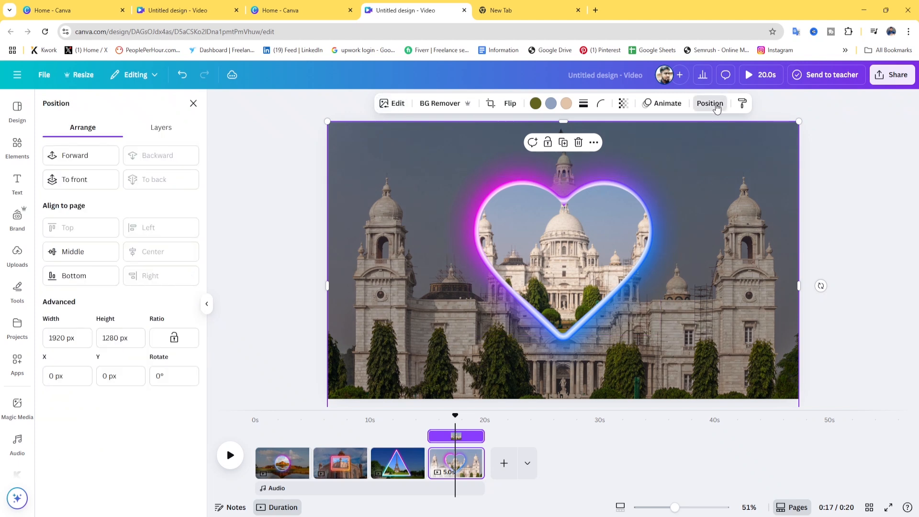
click(156, 137)
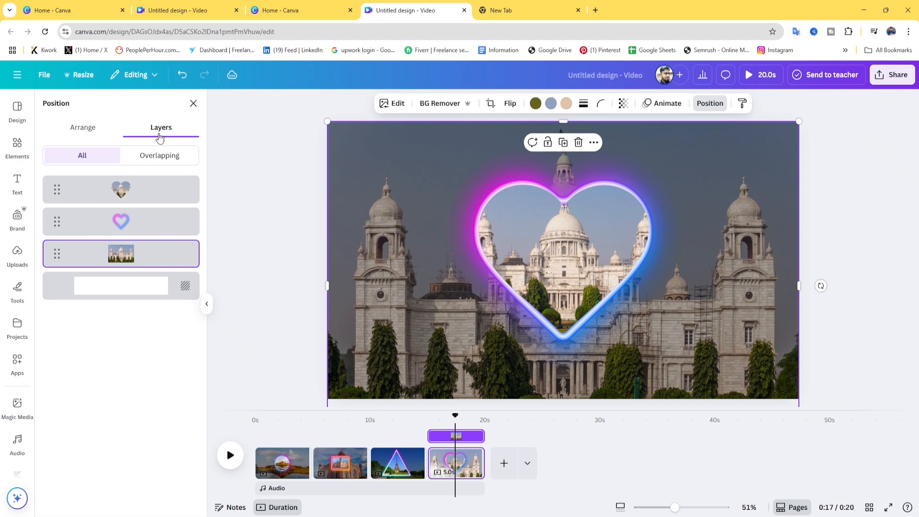
click(158, 191)
shift+click(158, 224)
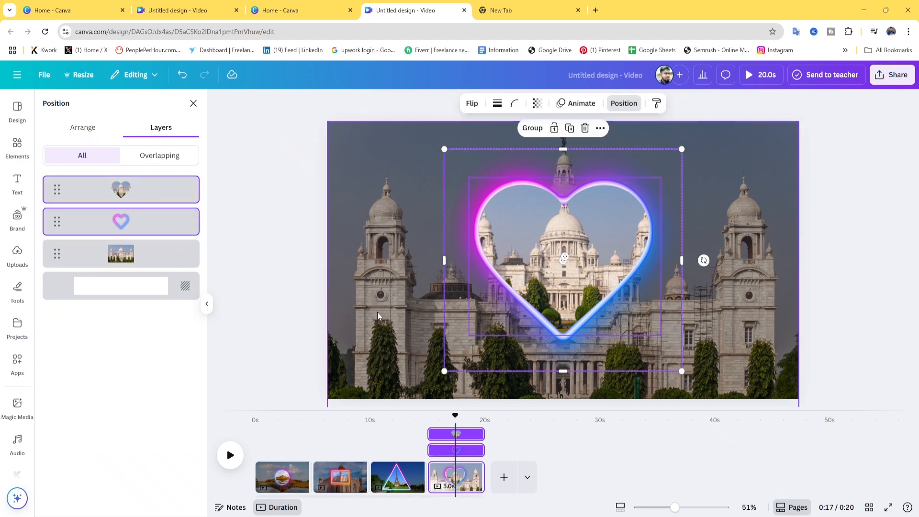
mouse_move(599, 285)
mouse_down()
mouse_move(595, 234)
mouse_move(595, 295)
mouse_move(589, 286)
mouse_move(599, 286)
mouse_up()
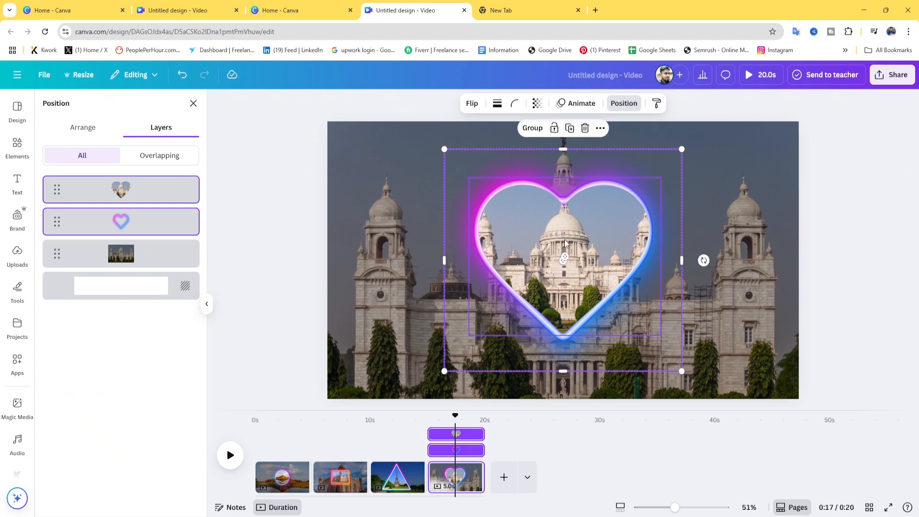
mouse_move(580, 287)
mouse_down()
mouse_move(577, 279)
mouse_move(580, 287)
mouse_up()
click(706, 294)
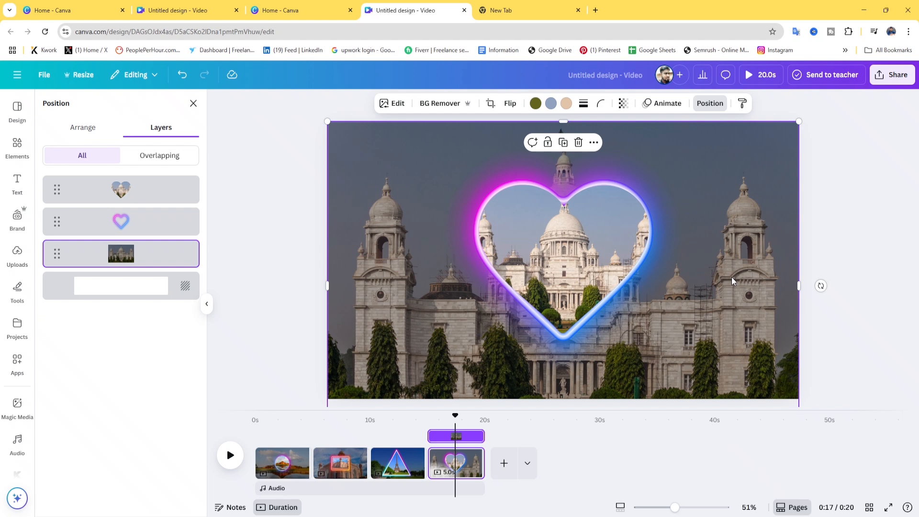
Step: Set up a PNG download limited to the current page, Page 4, and close the download options without exporting
click(891, 75)
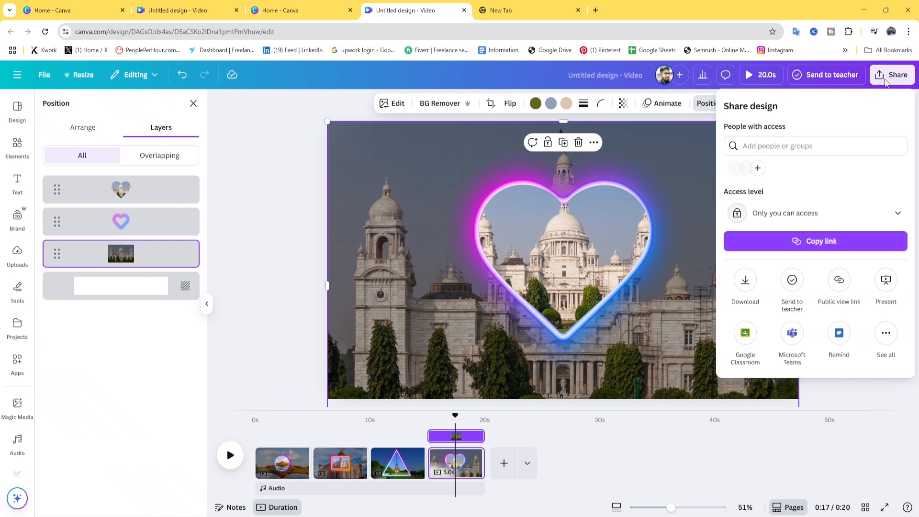
click(746, 287)
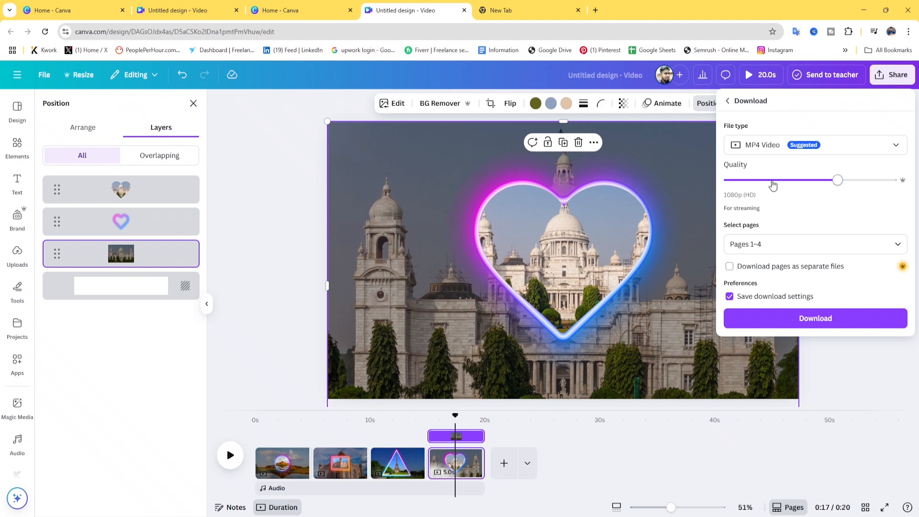
click(871, 152)
click(752, 210)
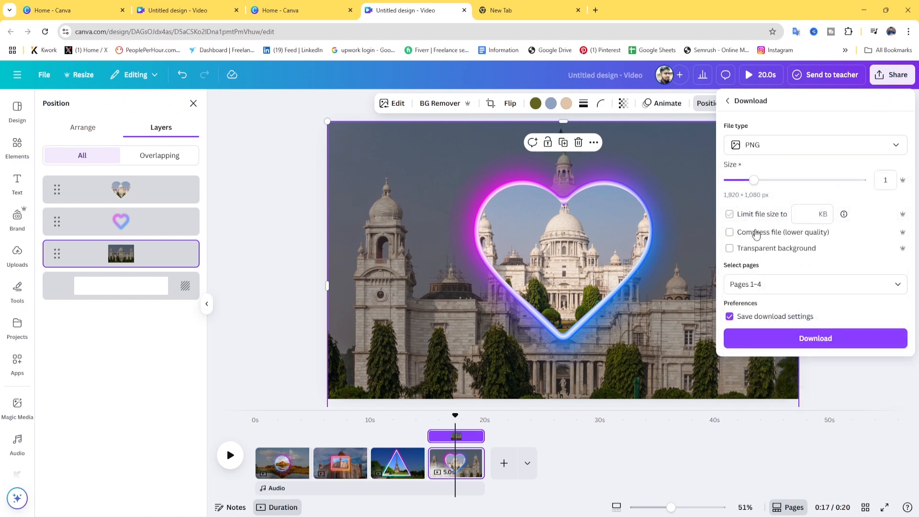
click(767, 284)
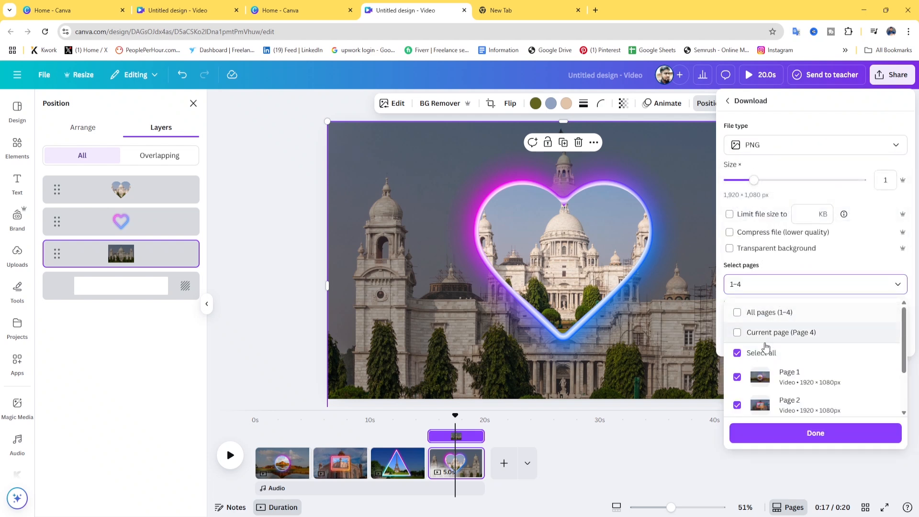
click(738, 332)
scroll(814, 378, down, 3)
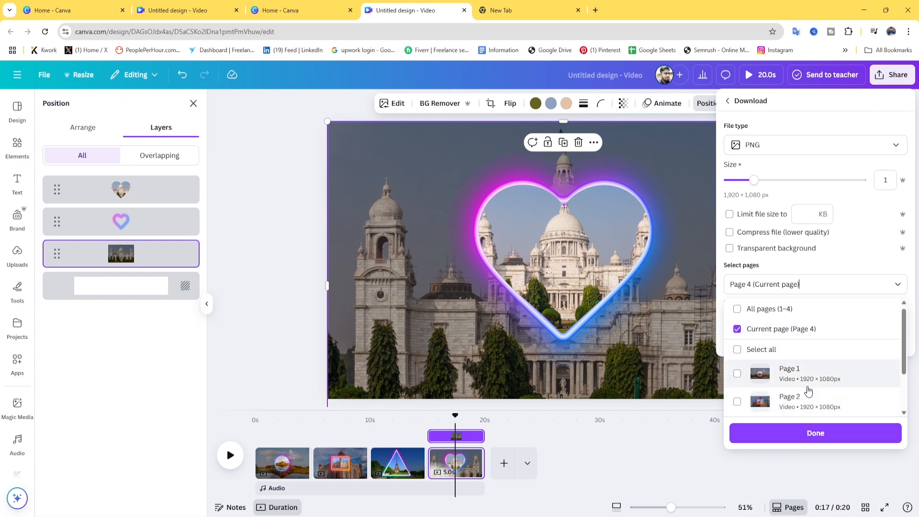
click(657, 300)
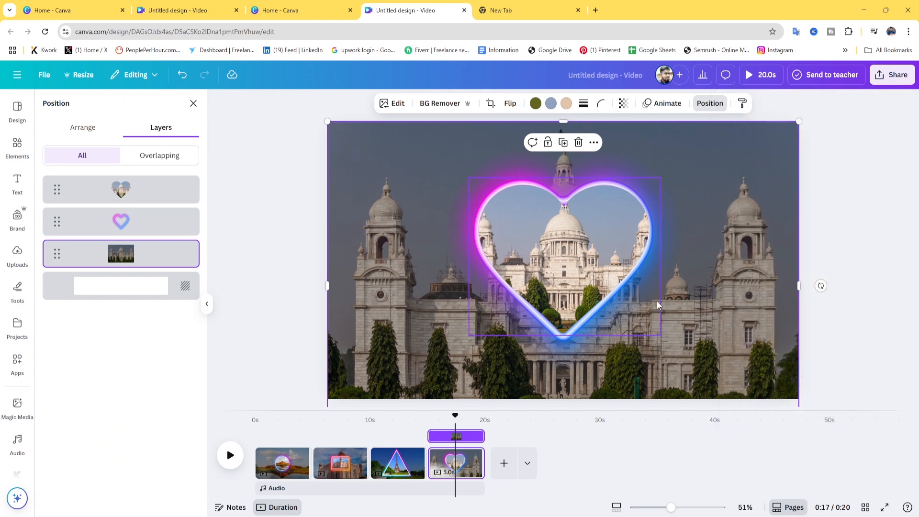